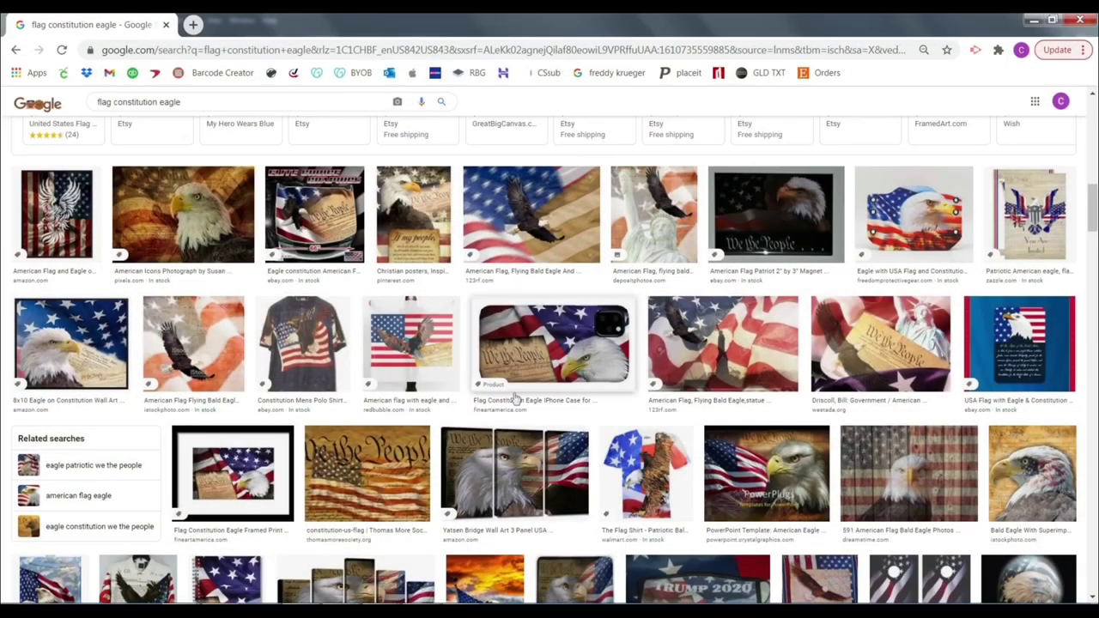
Step: Scroll the image results and preview the US Constitution American eagle image
{"action": "scroll", "coordinate": [515, 397], "scroll_direction": "down", "scroll_amount": 2}
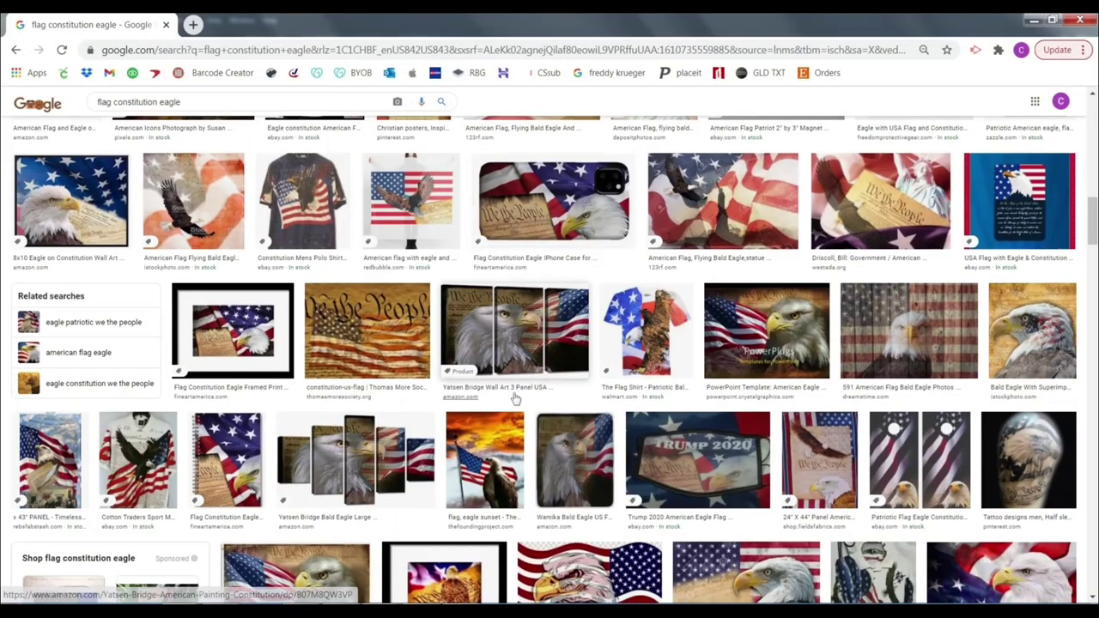
{"action": "scroll", "coordinate": [515, 396], "scroll_direction": "down", "scroll_amount": 3}
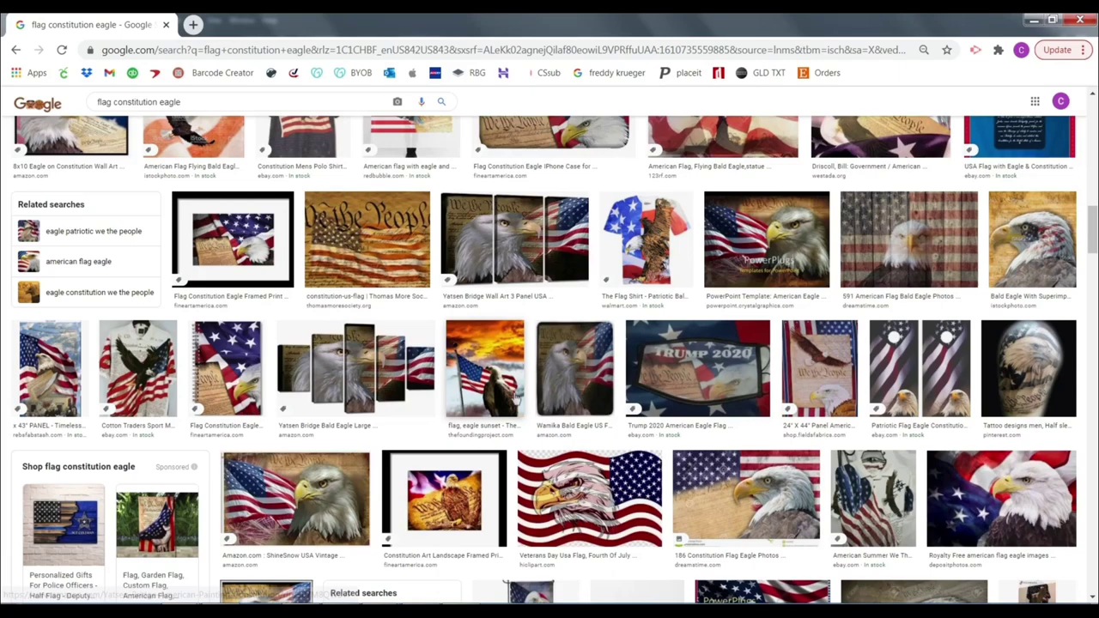
{"action": "scroll", "coordinate": [515, 396], "scroll_direction": "down", "scroll_amount": 3}
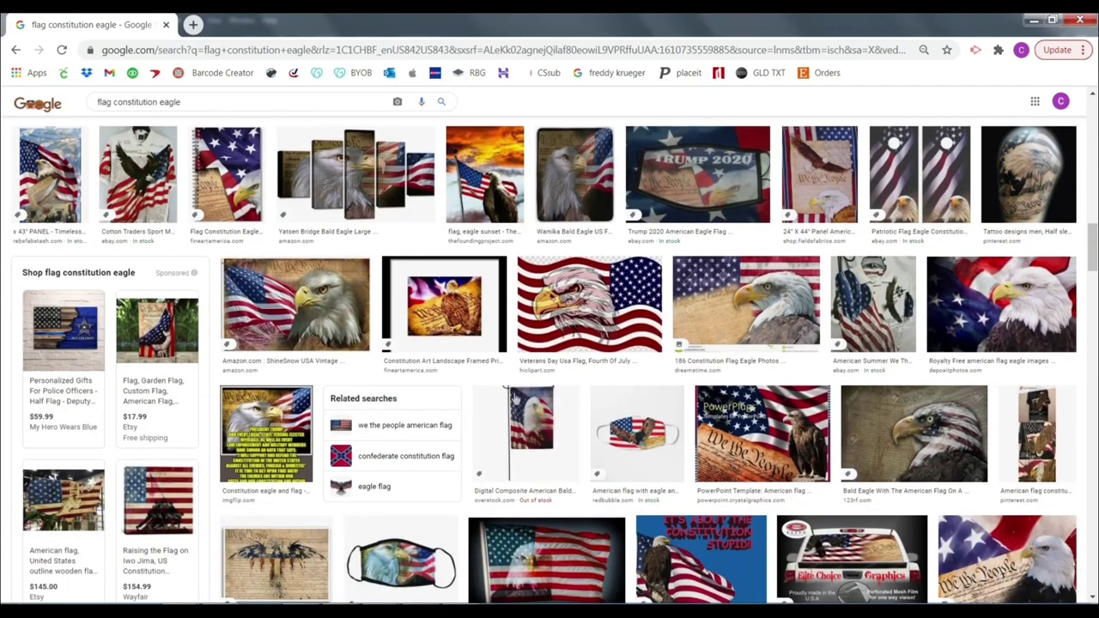
{"action": "scroll", "coordinate": [526, 397], "scroll_direction": "down", "scroll_amount": 5}
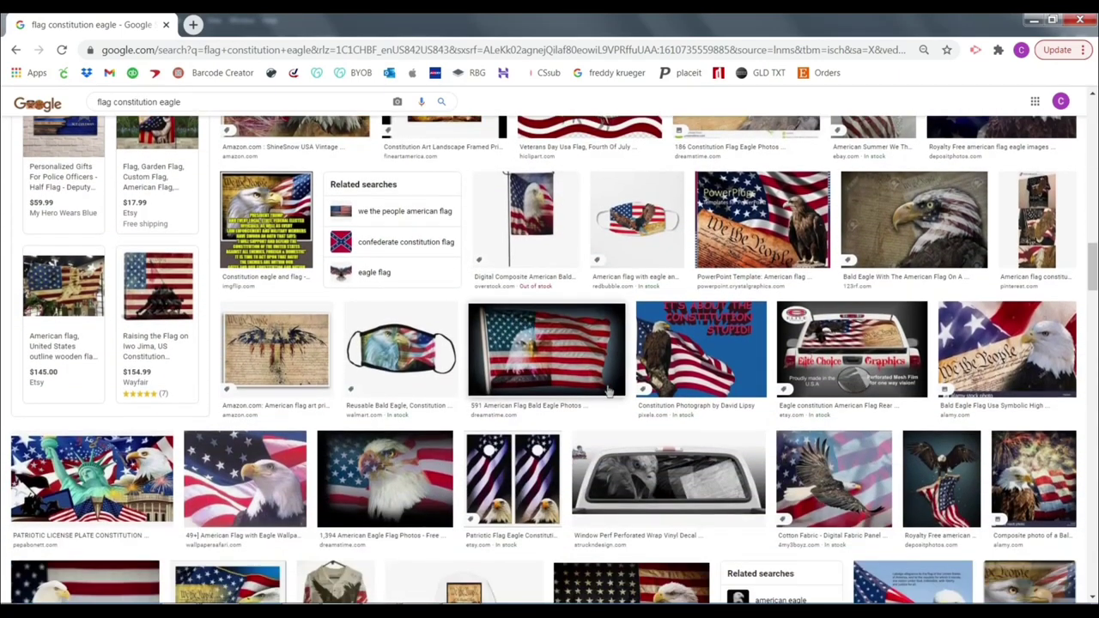
{"action": "scroll", "coordinate": [608, 389], "scroll_direction": "down", "scroll_amount": 1}
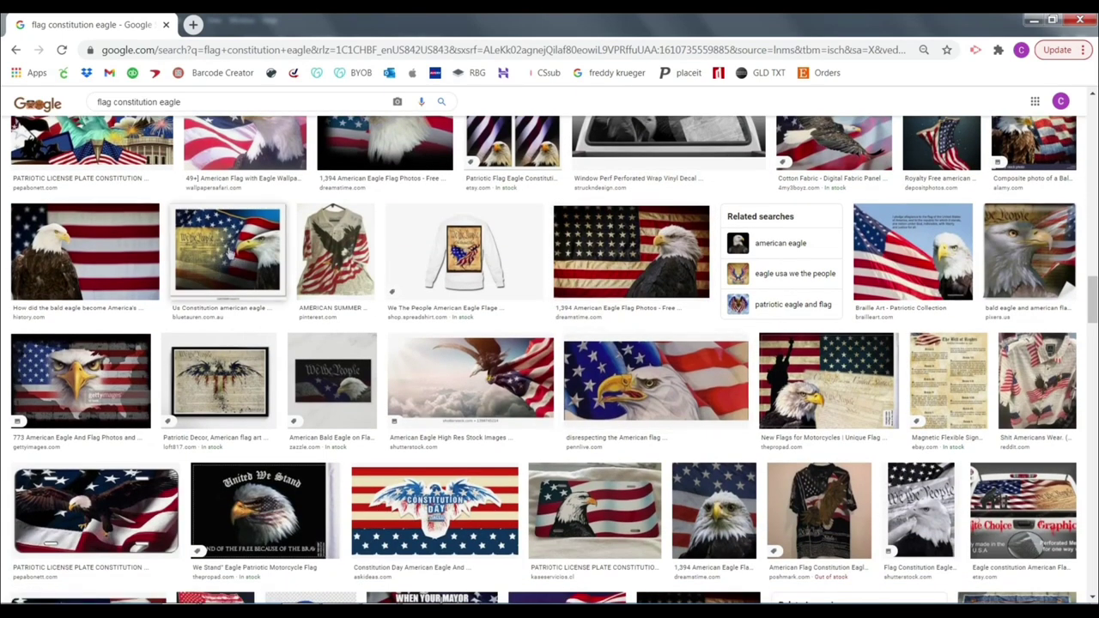
{"action": "left_click", "coordinate": [227, 254]}
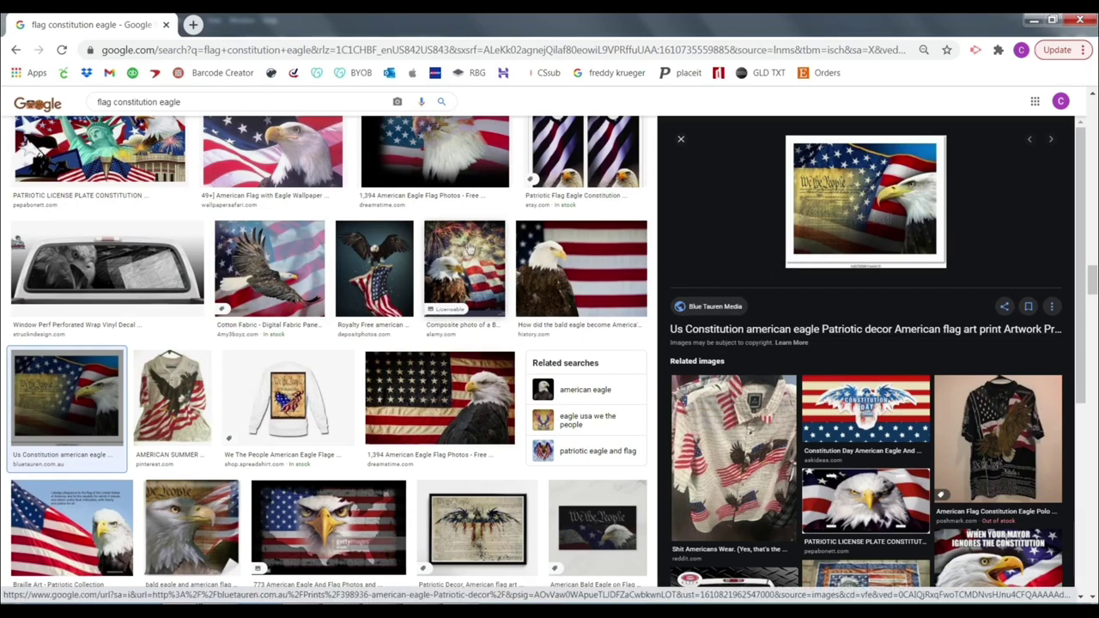
Step: Preview the Fine Art America 'Flag Constitution Eagle Greeting Card' image instead
{"action": "scroll", "coordinate": [470, 251], "scroll_direction": "up", "scroll_amount": 3}
{"action": "scroll", "coordinate": [470, 251], "scroll_direction": "up", "scroll_amount": 3}
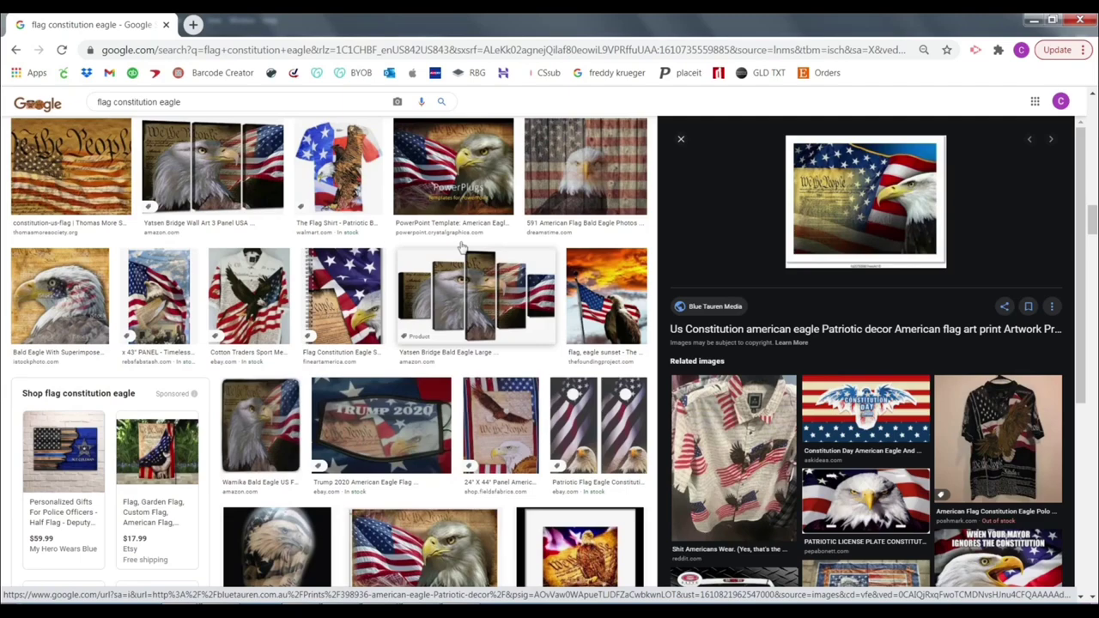
{"action": "scroll", "coordinate": [455, 249], "scroll_direction": "down", "scroll_amount": 3}
{"action": "scroll", "coordinate": [430, 249], "scroll_direction": "up", "scroll_amount": 5}
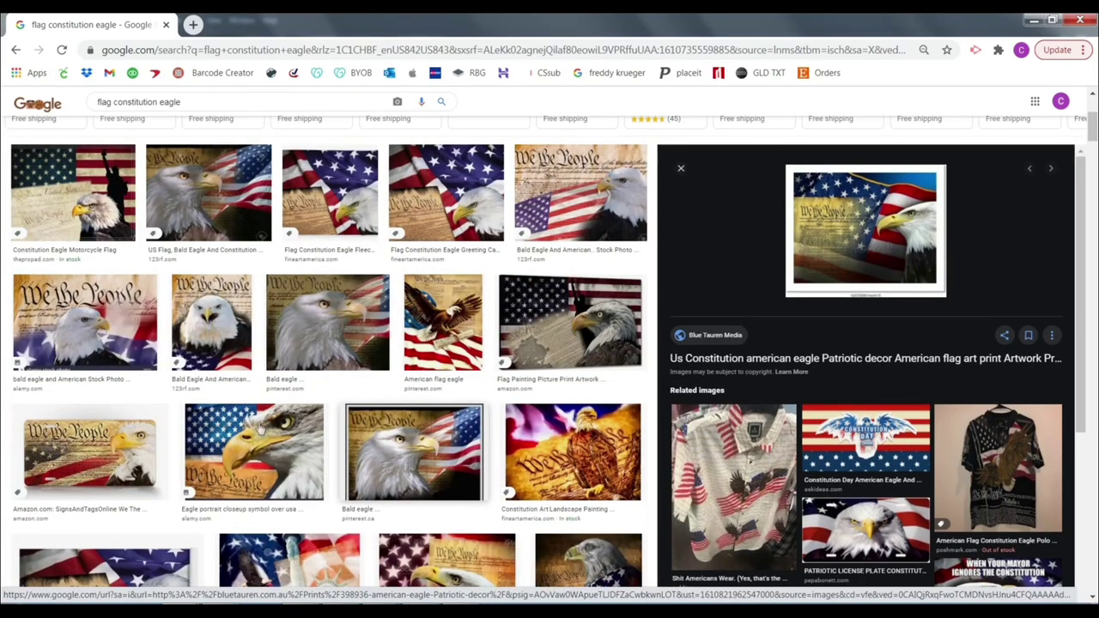
{"action": "left_click", "coordinate": [439, 257]}
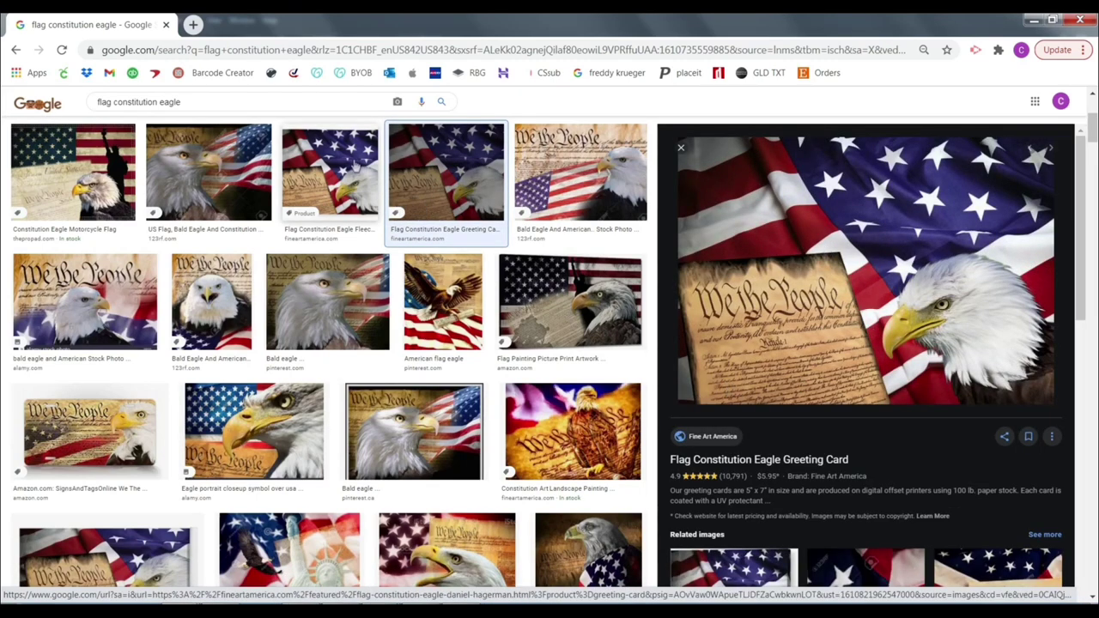
Step: Save the previewed card image as 'American Tumbler.jpg' in the YouTube Stuff folder
{"action": "right_click", "coordinate": [831, 249]}
{"action": "left_click", "coordinate": [904, 379]}
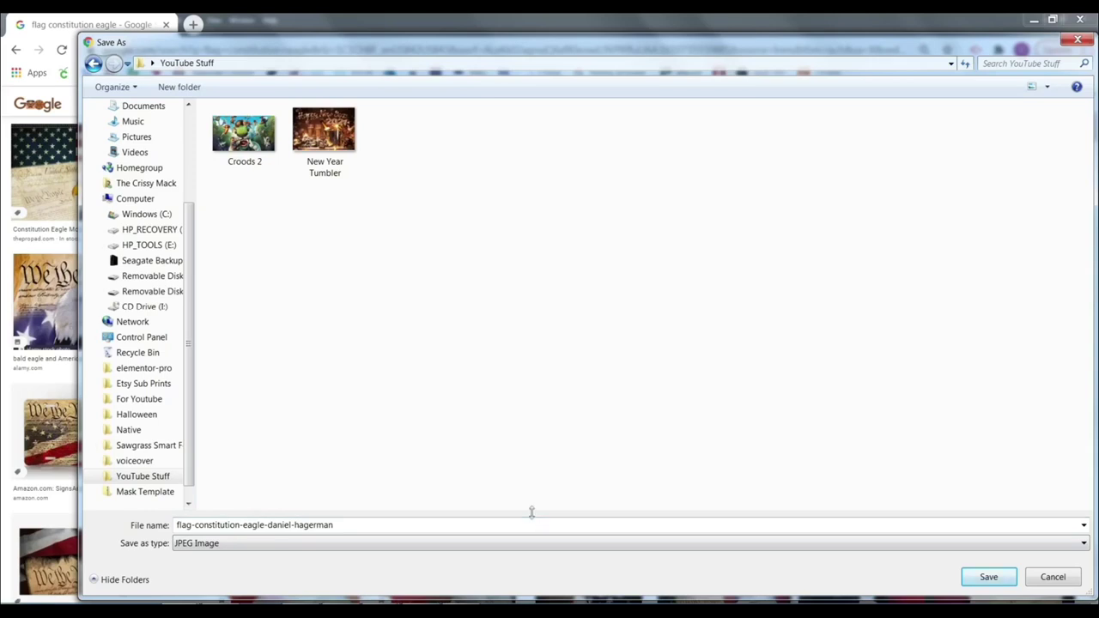
{"action": "left_click", "coordinate": [362, 525]}
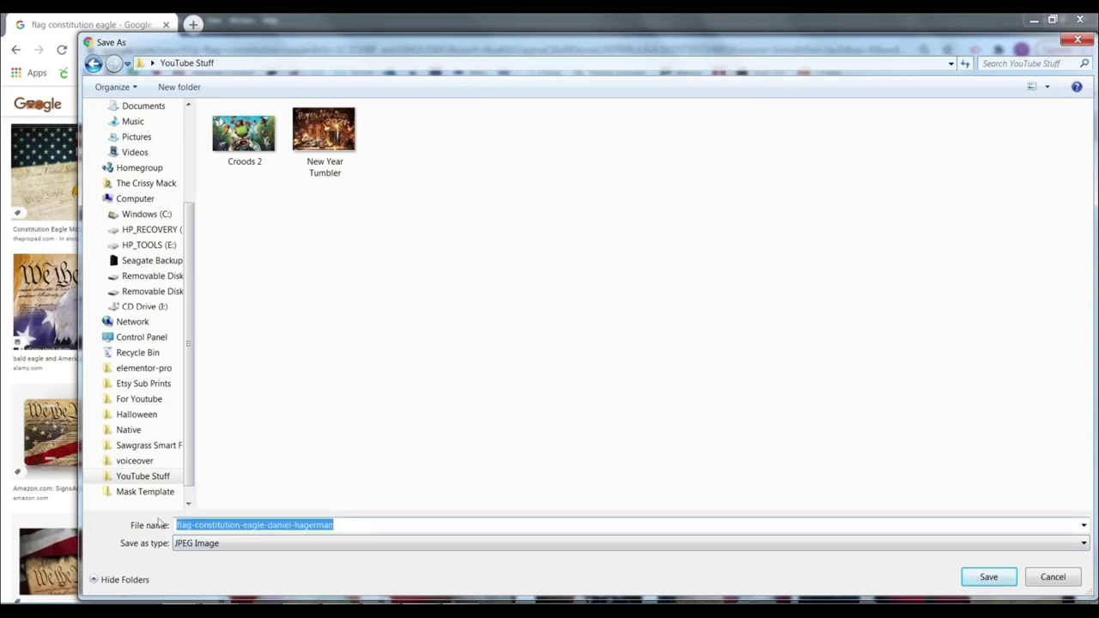
{"action": "type", "text": "American"}
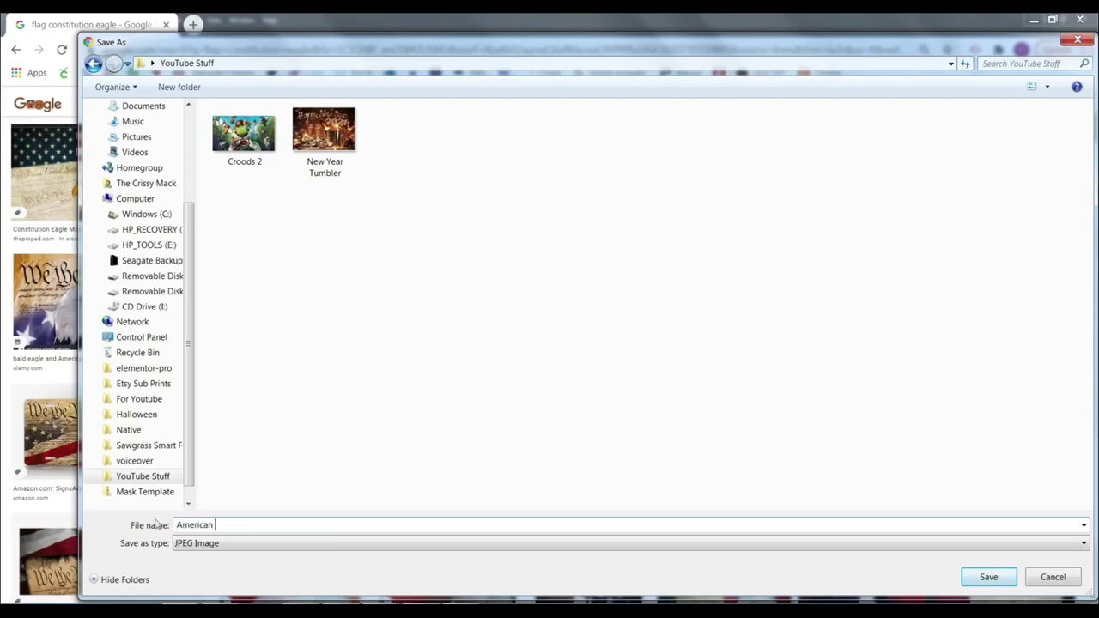
{"action": "type", "text": " Tumbler"}
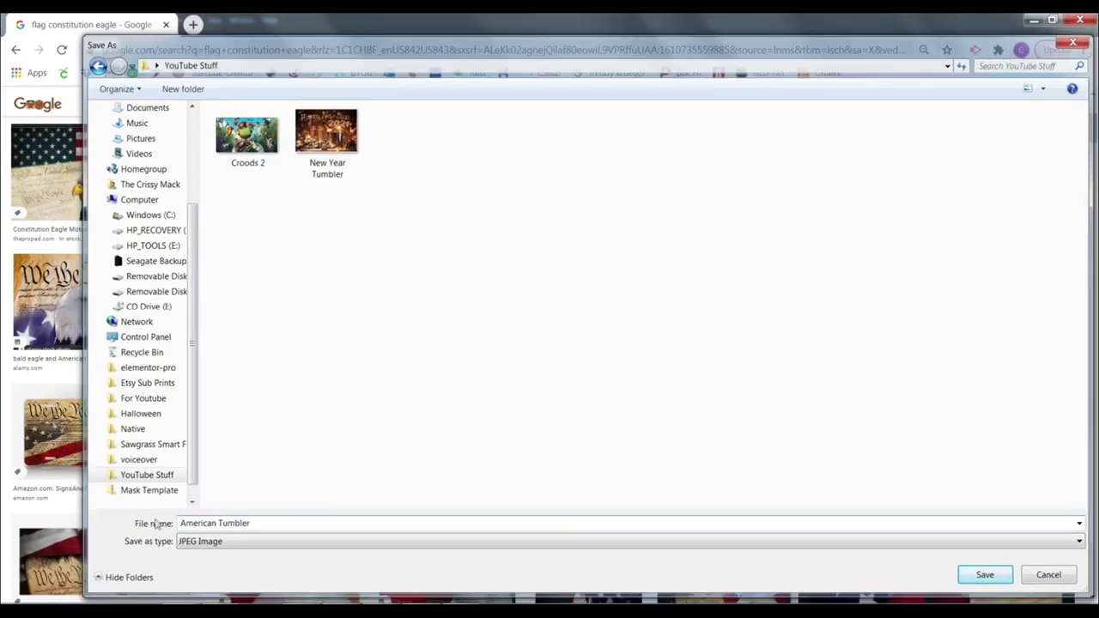
{"action": "key", "text": "Return"}
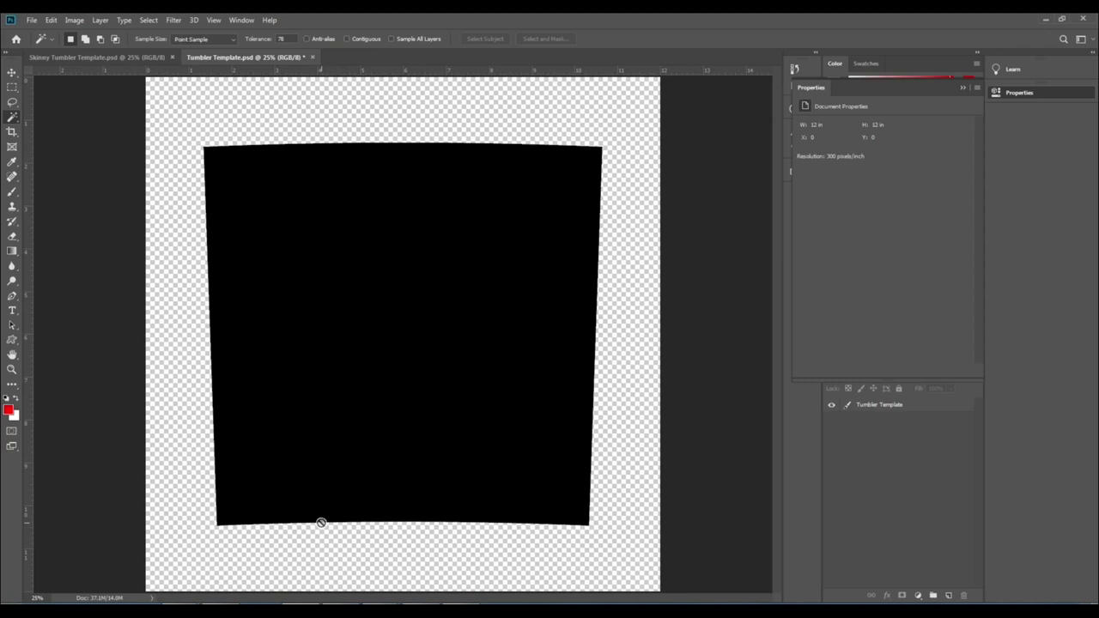
Step: Place American Tumbler.jpg into Tumbler Template.psd and move the template layer above it
{"action": "key", "text": "alt+F9"}
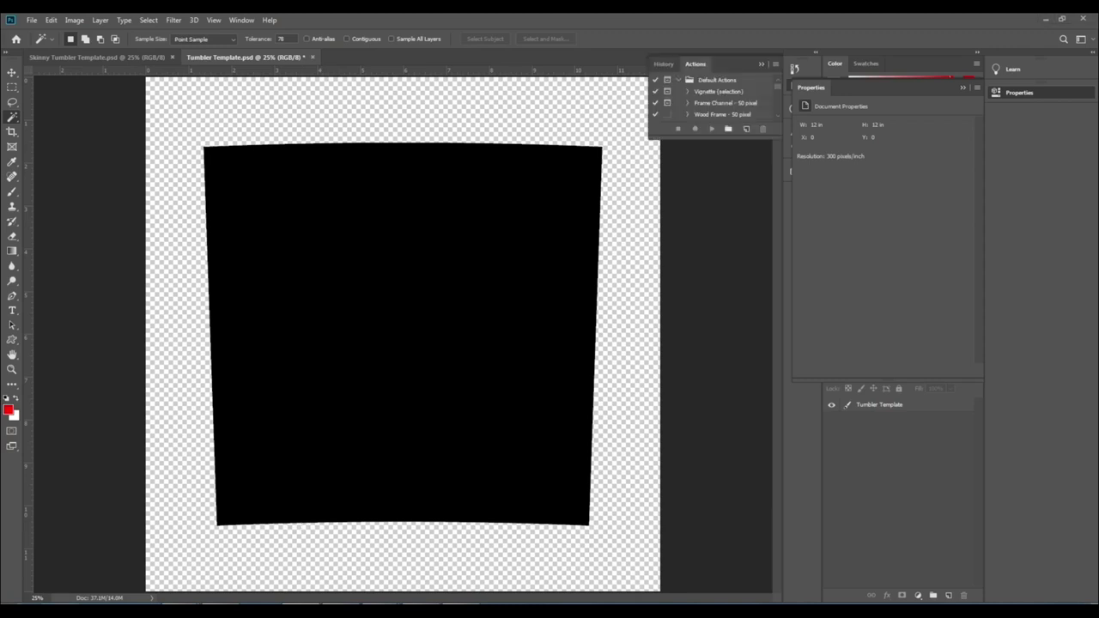
{"action": "key", "text": "alt+Tab"}
{"action": "left_click_drag", "start_coordinate": [276, 203], "coordinate": [358, 96]}
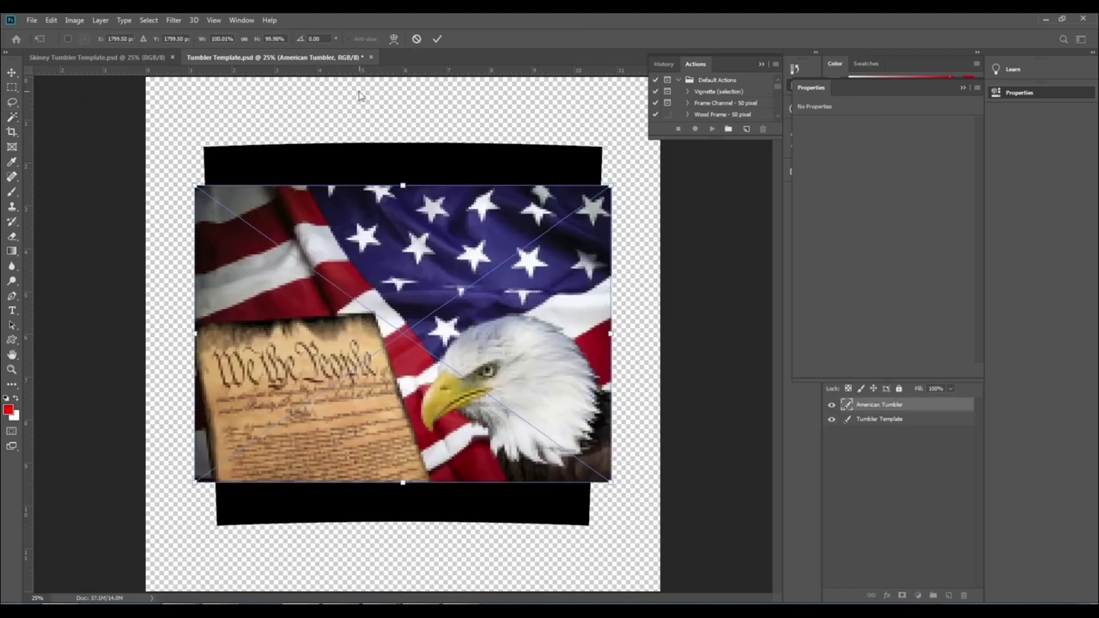
{"action": "key", "text": "Return"}
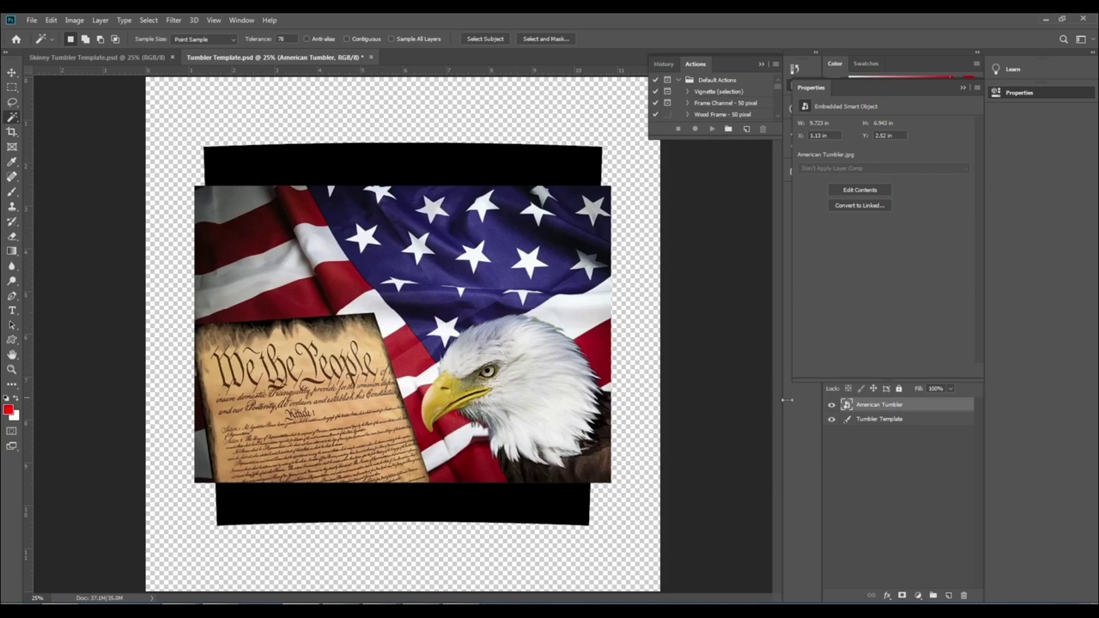
{"action": "left_click_drag", "start_coordinate": [923, 422], "coordinate": [911, 398]}
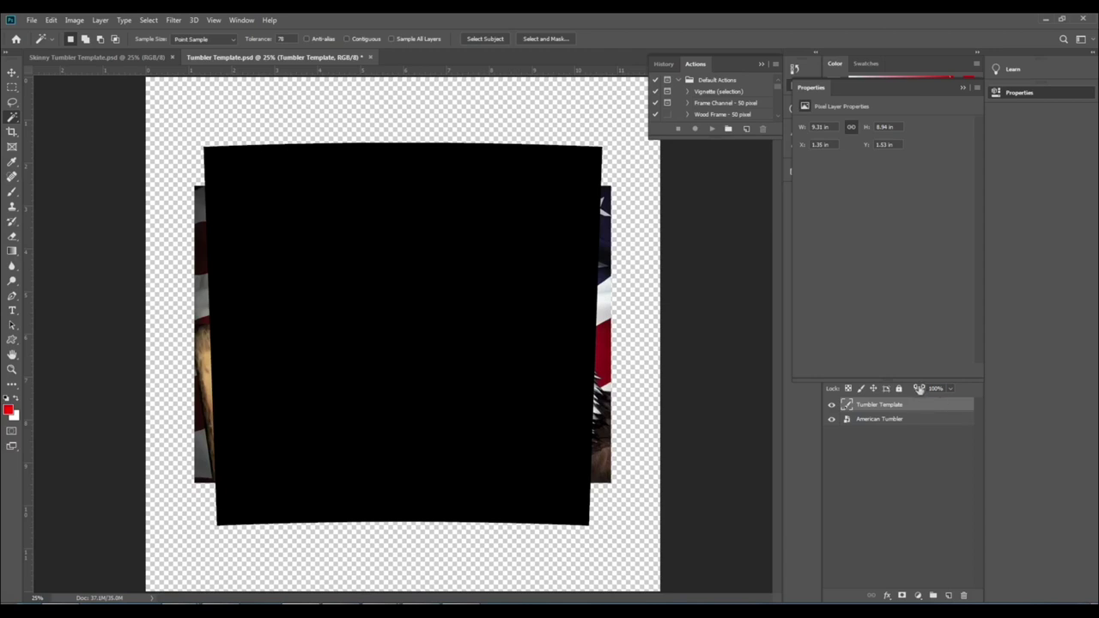
Step: Lower the Tumbler Template layer's fill to 72% and select the American Tumbler layer
{"action": "left_click_drag", "start_coordinate": [918, 389], "coordinate": [901, 398]}
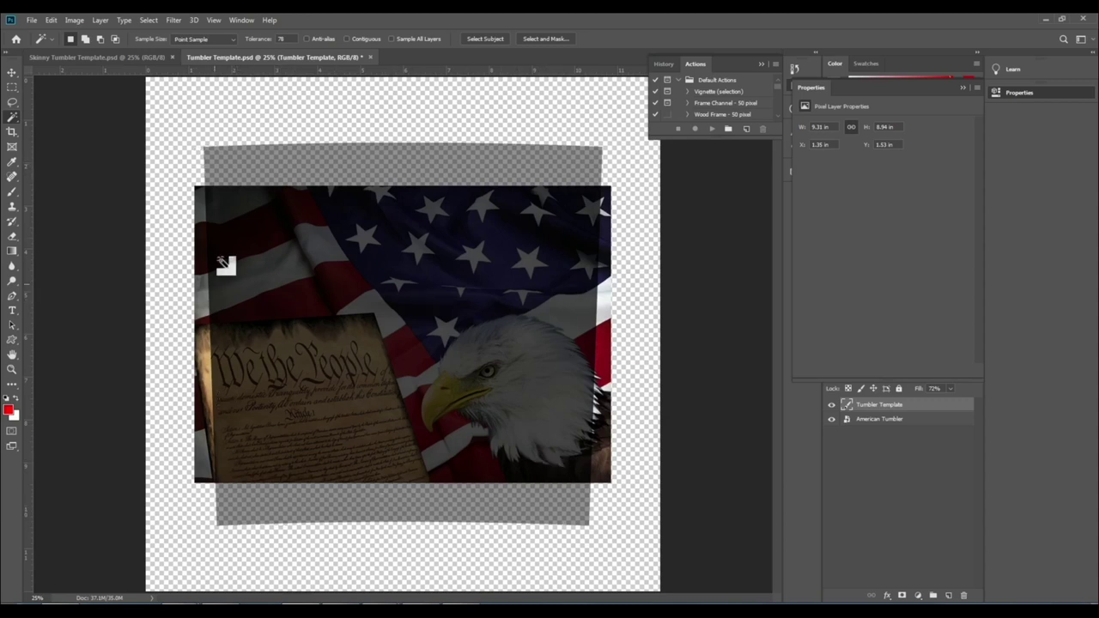
{"action": "left_click", "coordinate": [912, 423]}
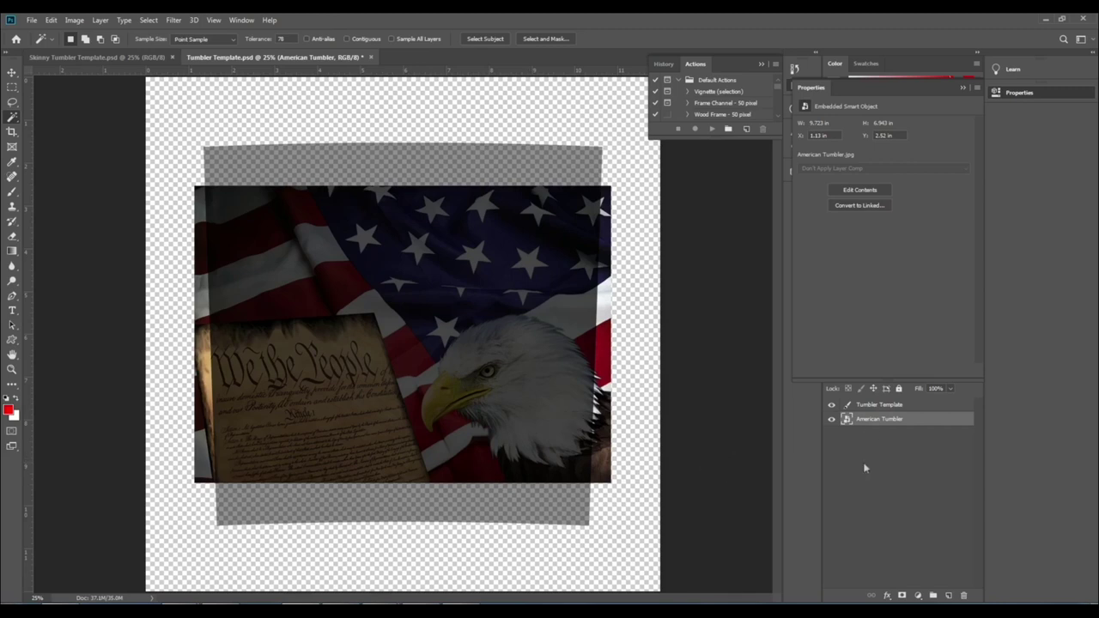
Step: Free-transform the flag image taller, to 13.01 × 9.29 in, covering the template height
{"action": "key", "text": "ctrl+t"}
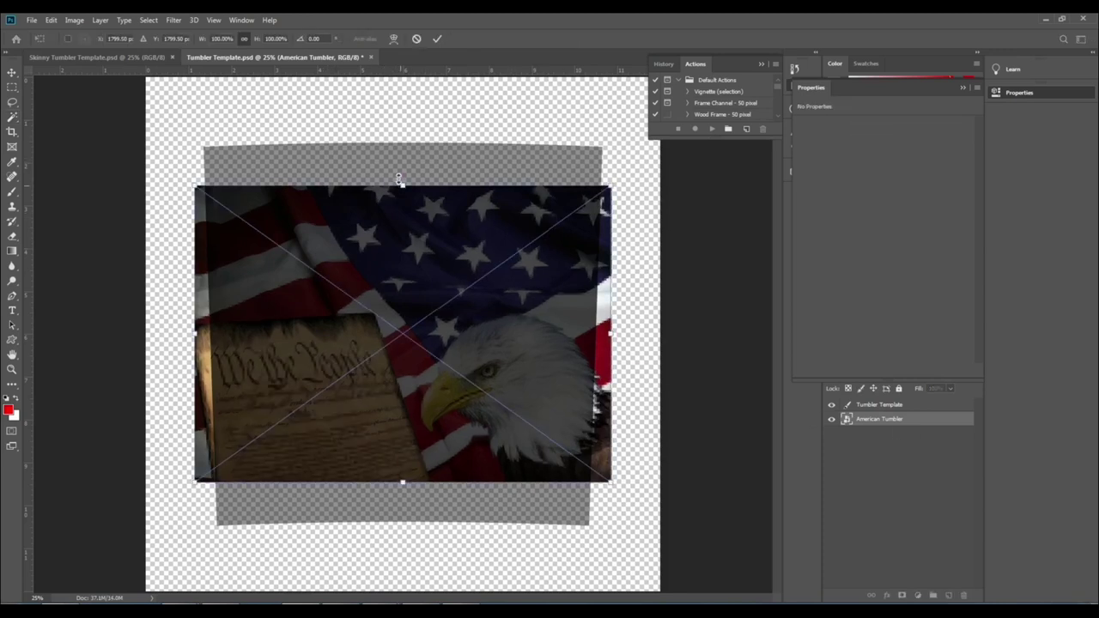
{"action": "left_click_drag", "start_coordinate": [402, 185], "coordinate": [396, 140]}
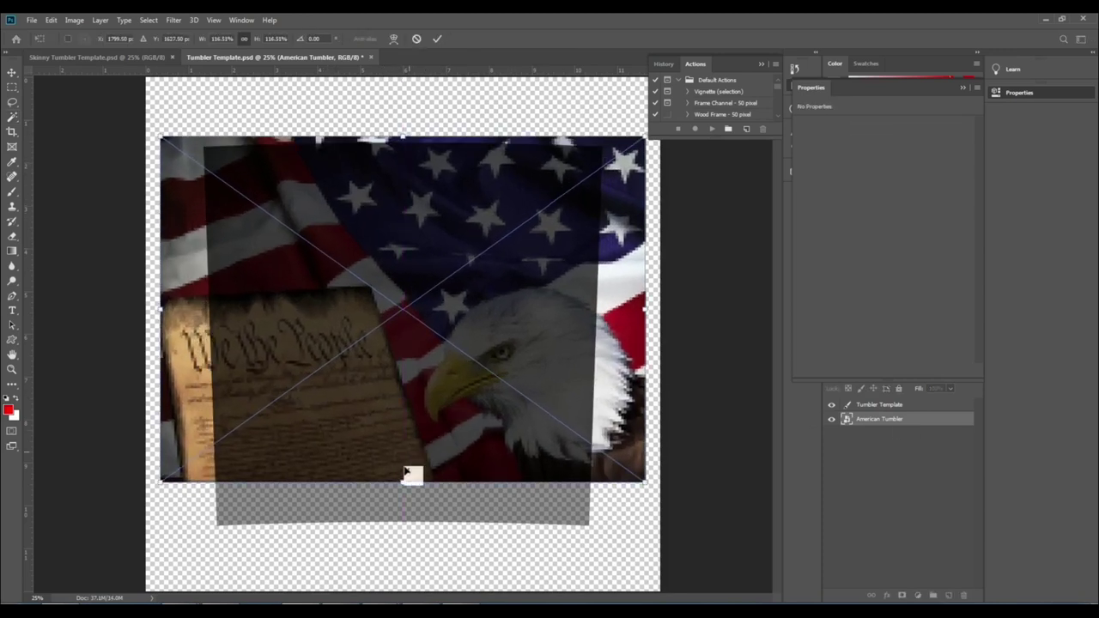
{"action": "left_click_drag", "start_coordinate": [402, 482], "coordinate": [407, 533]}
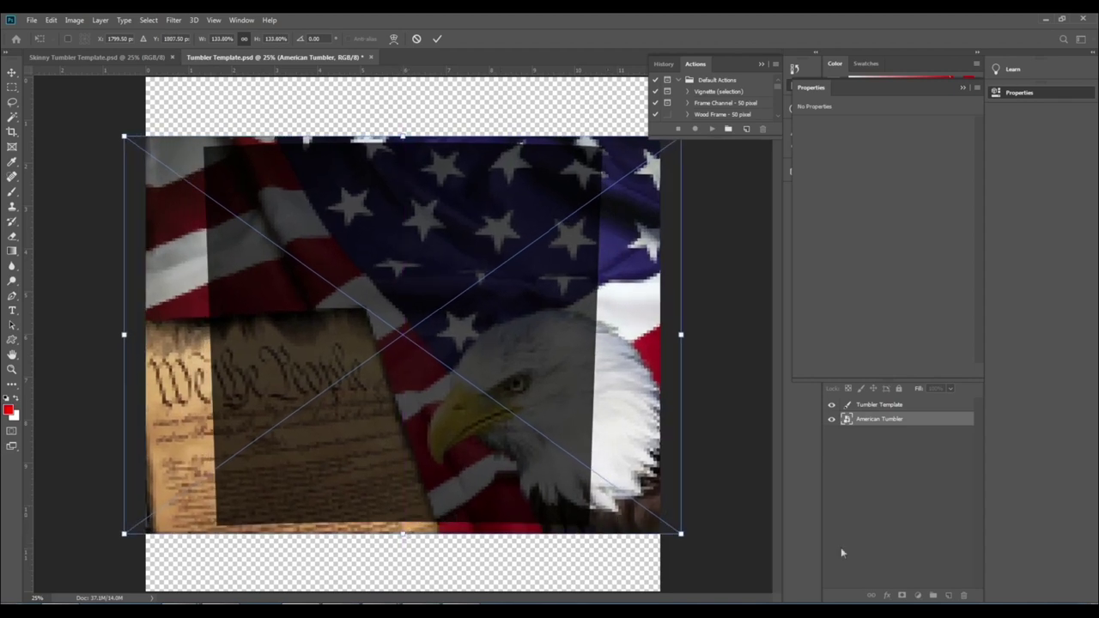
{"action": "key", "text": "Return"}
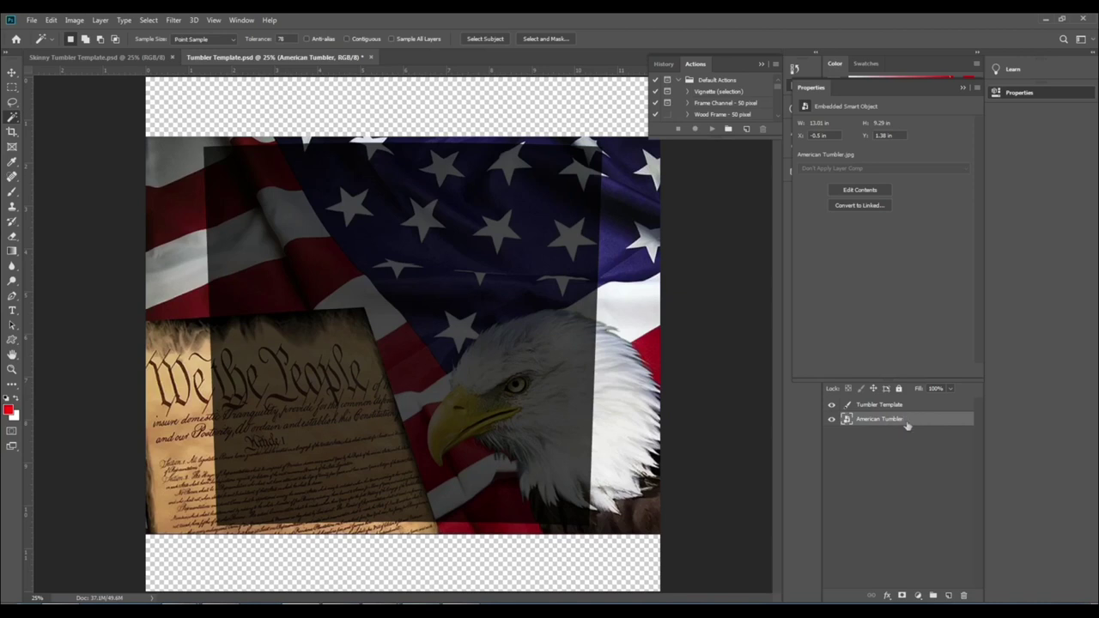
Step: Narrow the flag image's width to about 125% with Free Transform
{"action": "key", "text": "ctrl+t"}
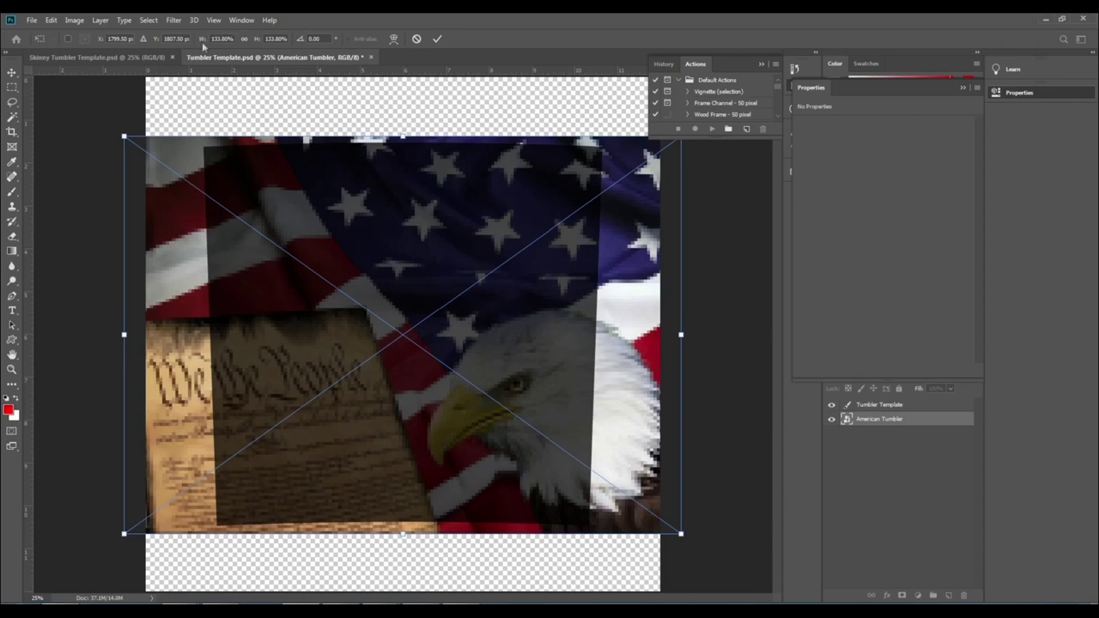
{"action": "left_click_drag", "start_coordinate": [200, 39], "coordinate": [194, 44]}
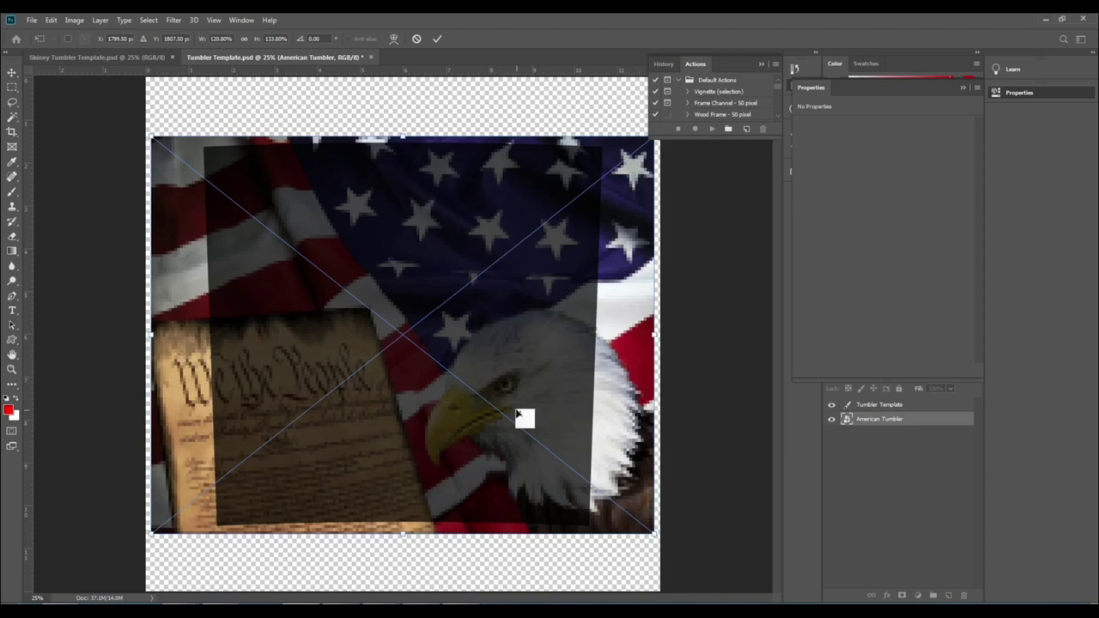
{"action": "key", "text": "Return"}
Step: Move the flag image right and down to X 0.8, Y 1.46 in over the template
{"action": "key", "text": "w"}
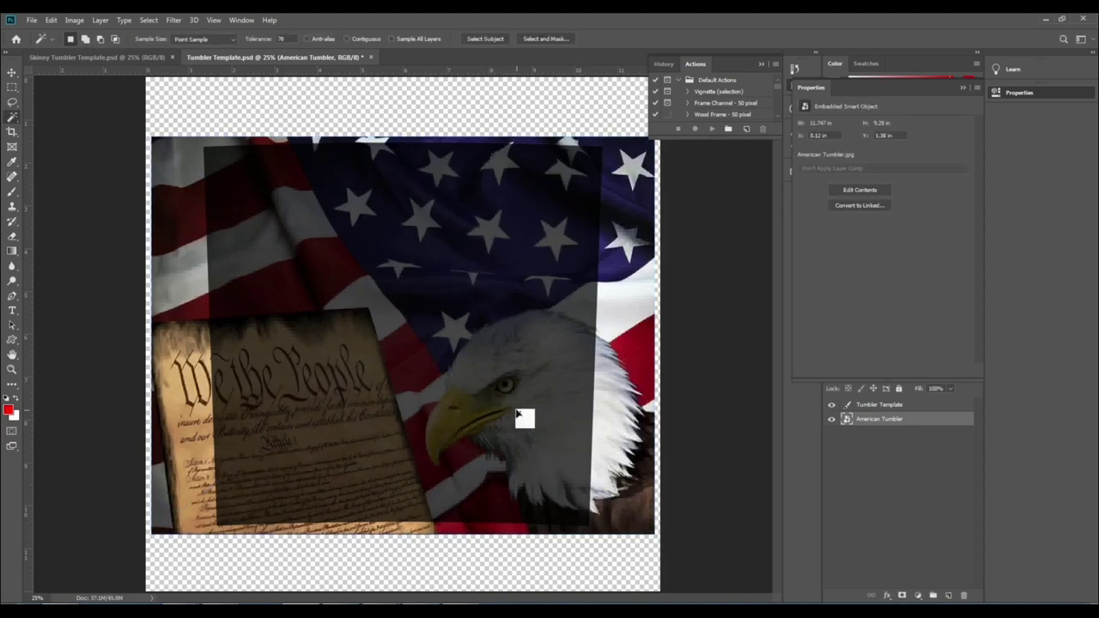
{"action": "key", "text": "ctrl+t"}
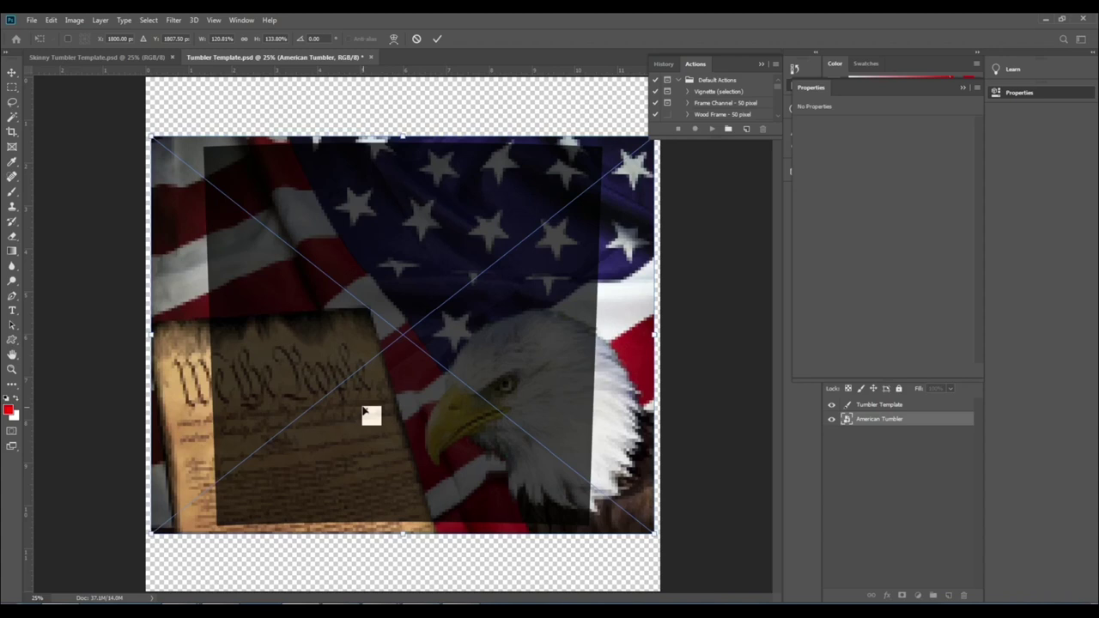
{"action": "left_click_drag", "start_coordinate": [369, 412], "coordinate": [395, 414]}
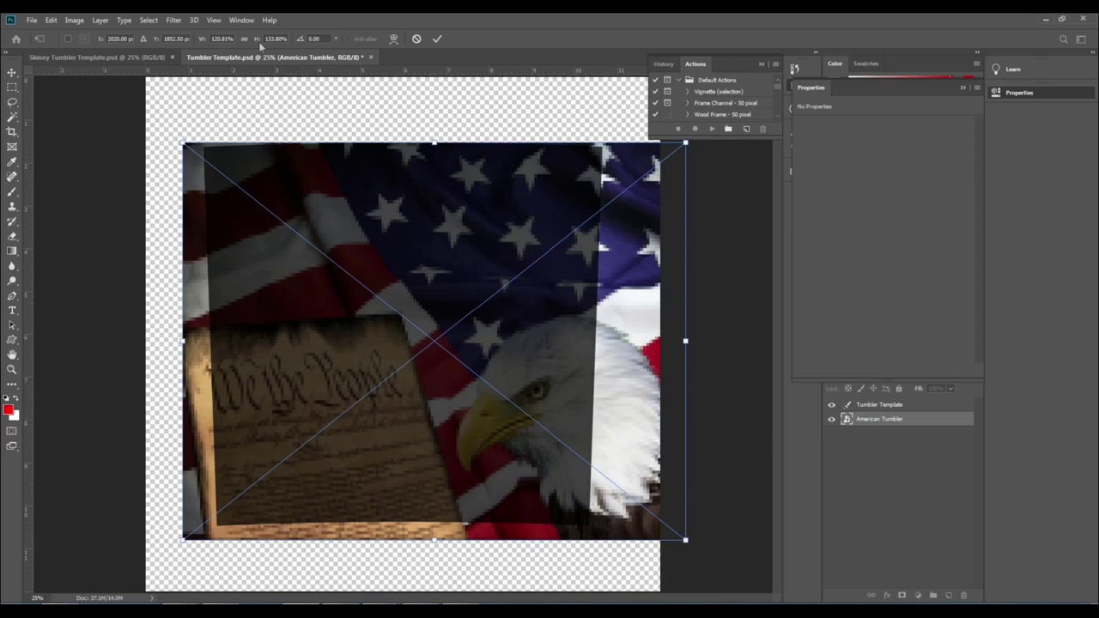
{"action": "key", "text": "Return"}
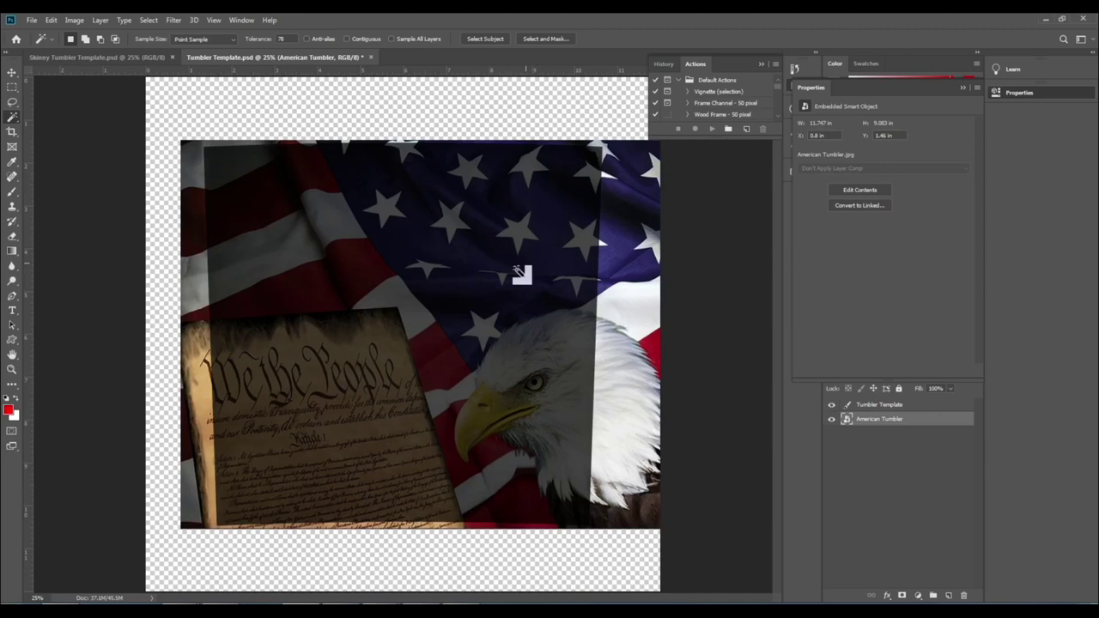
Step: Magic-wand select the template shape and copy that area of American Tumbler to Layer 1
{"action": "left_click", "coordinate": [883, 408]}
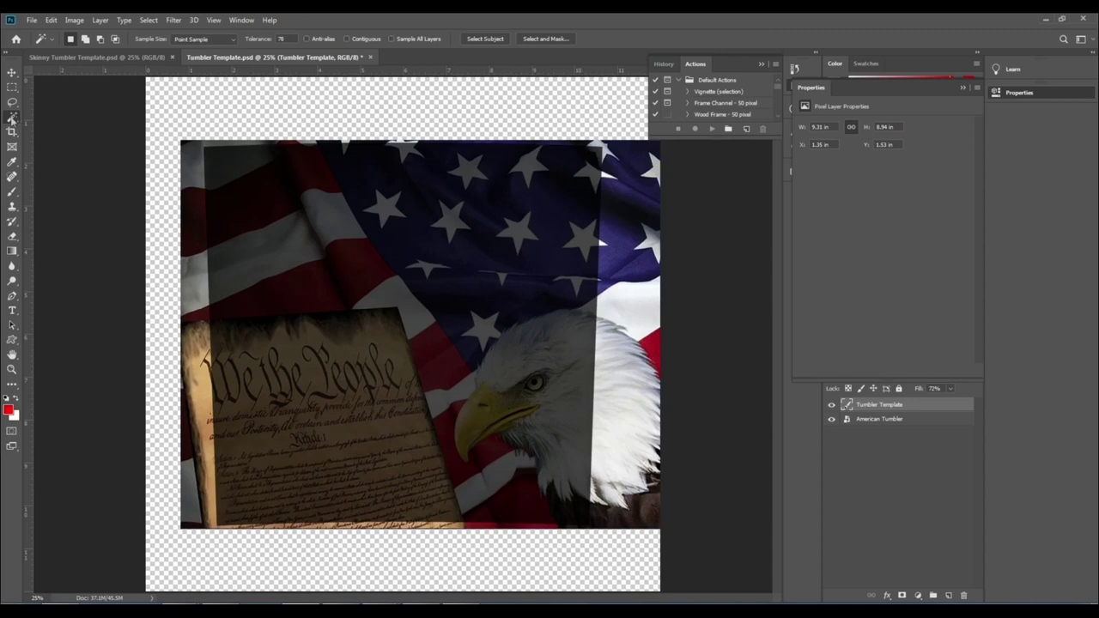
{"action": "right_click", "coordinate": [12, 118]}
{"action": "left_click", "coordinate": [927, 420]}
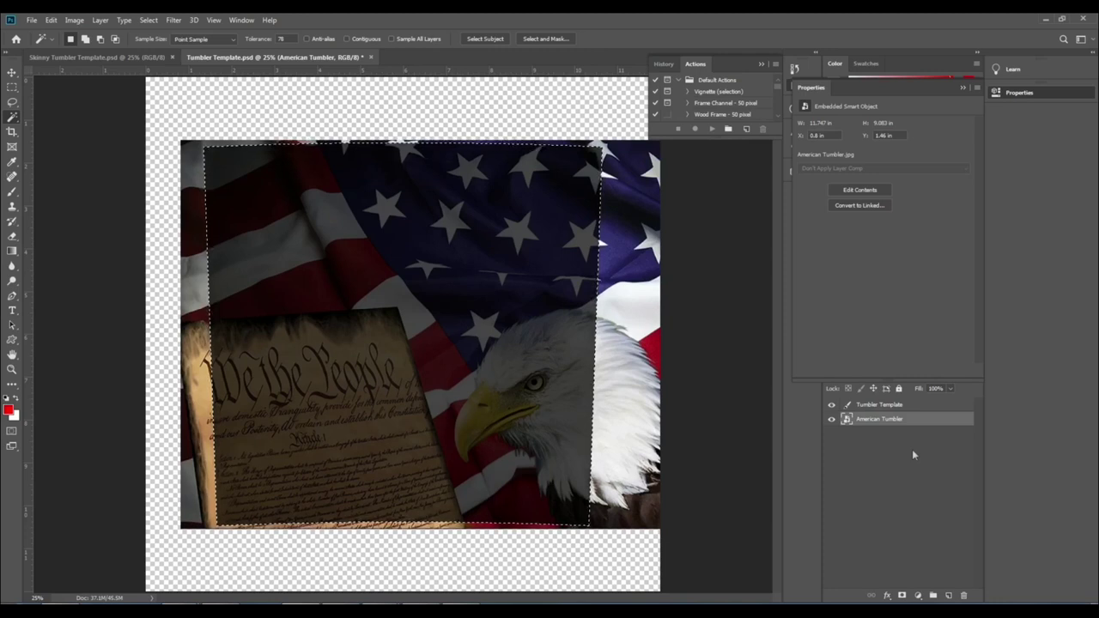
{"action": "key", "text": "ctrl+j"}
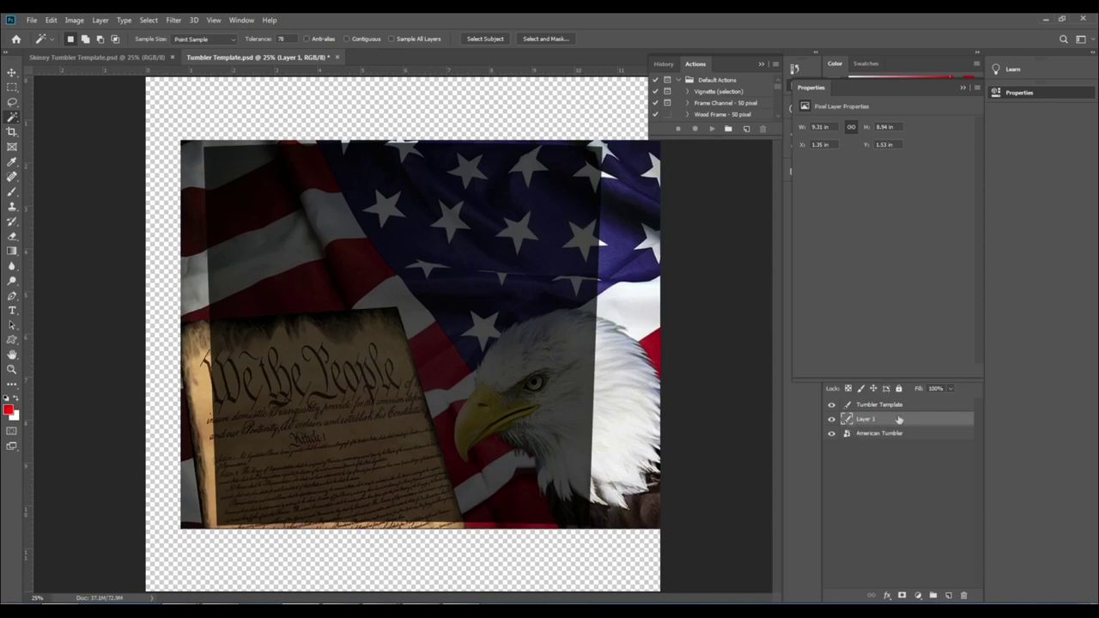
Step: Rename Layer 1 to 'Pasted (CTRL V)'
{"action": "double_click", "coordinate": [867, 419]}
{"action": "type", "text": "Pasted (CTRL V)"}
{"action": "left_click", "coordinate": [893, 480]}
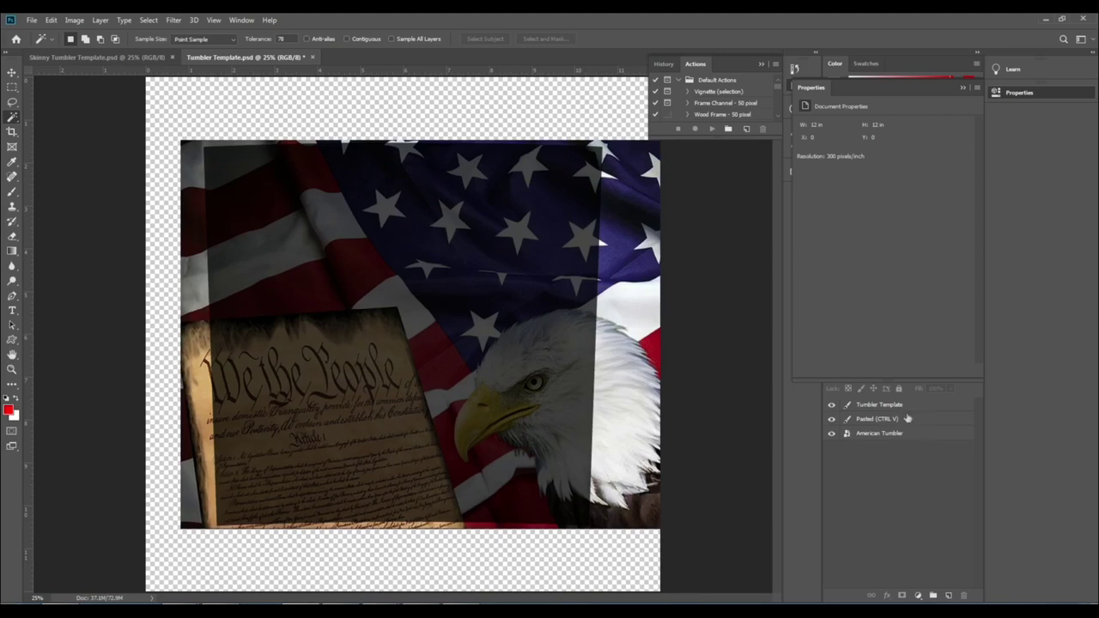
Step: Hide Tumbler Template and American Tumbler, leaving Pasted (CTRL V) visible and active
{"action": "left_click", "coordinate": [830, 407]}
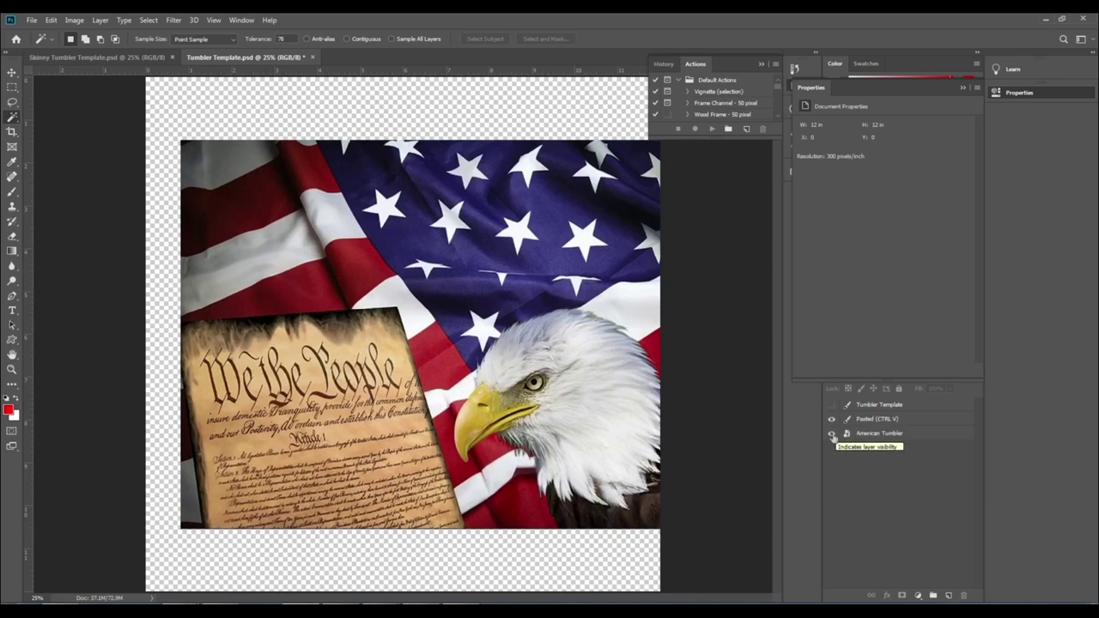
{"action": "left_click", "coordinate": [831, 435]}
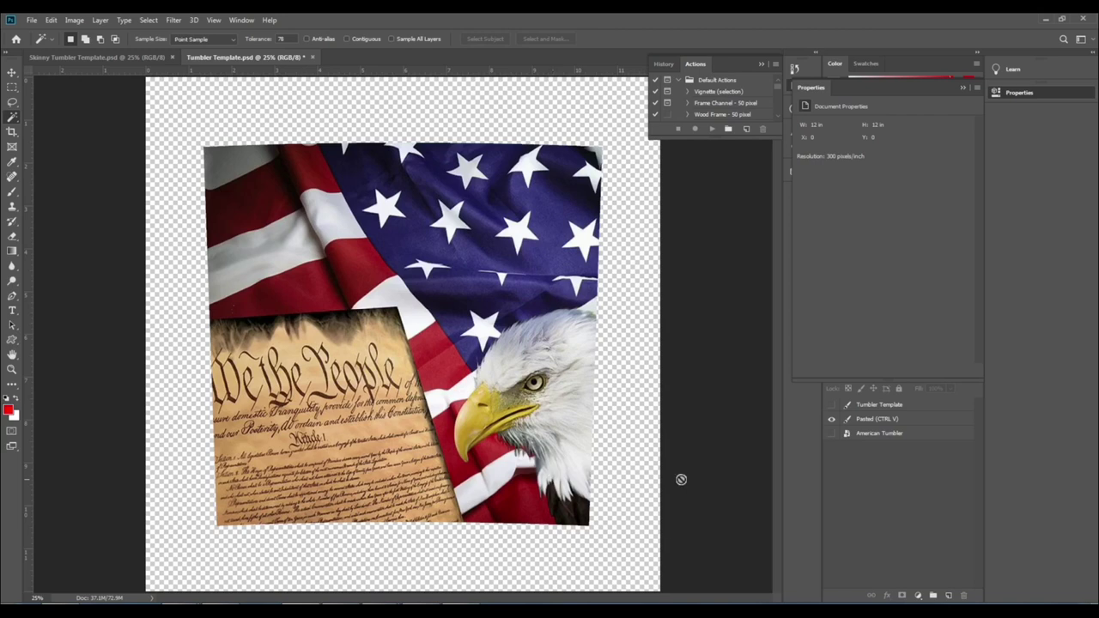
{"action": "left_click", "coordinate": [858, 422]}
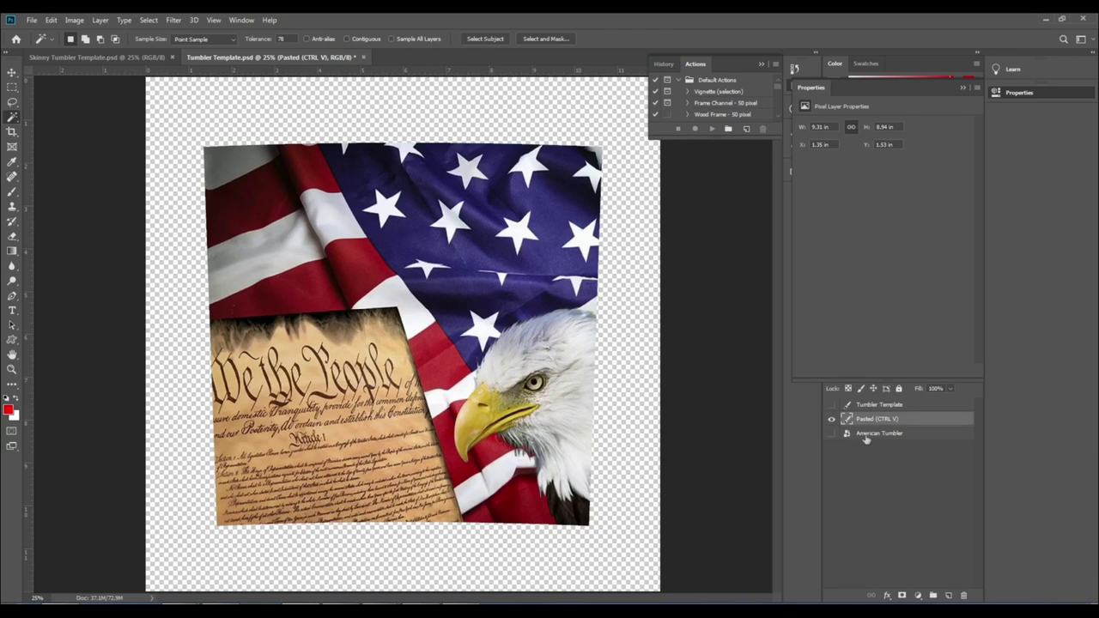
Step: Delete the Pasted (CTRL V) and American Tumbler layers
{"action": "left_click", "coordinate": [868, 438], "text": "shift"}
{"action": "right_click", "coordinate": [859, 425]}
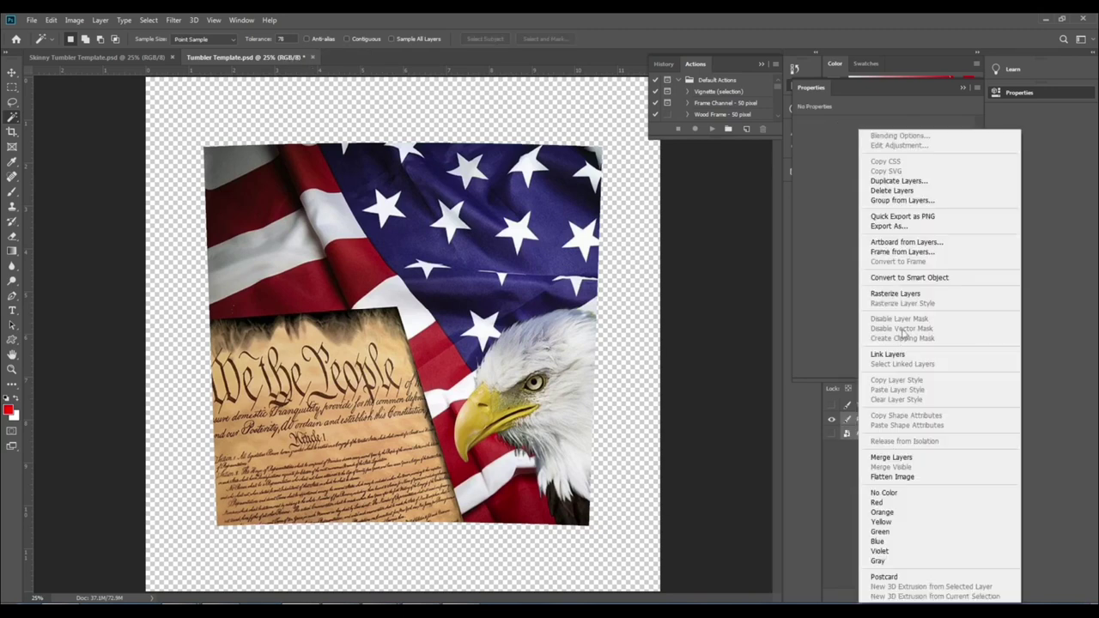
{"action": "left_click", "coordinate": [891, 456]}
Step: Lower Tumbler Template's fill and place American Tumbler.jpg onto the canvas again
{"action": "left_click_drag", "start_coordinate": [924, 387], "coordinate": [903, 399]}
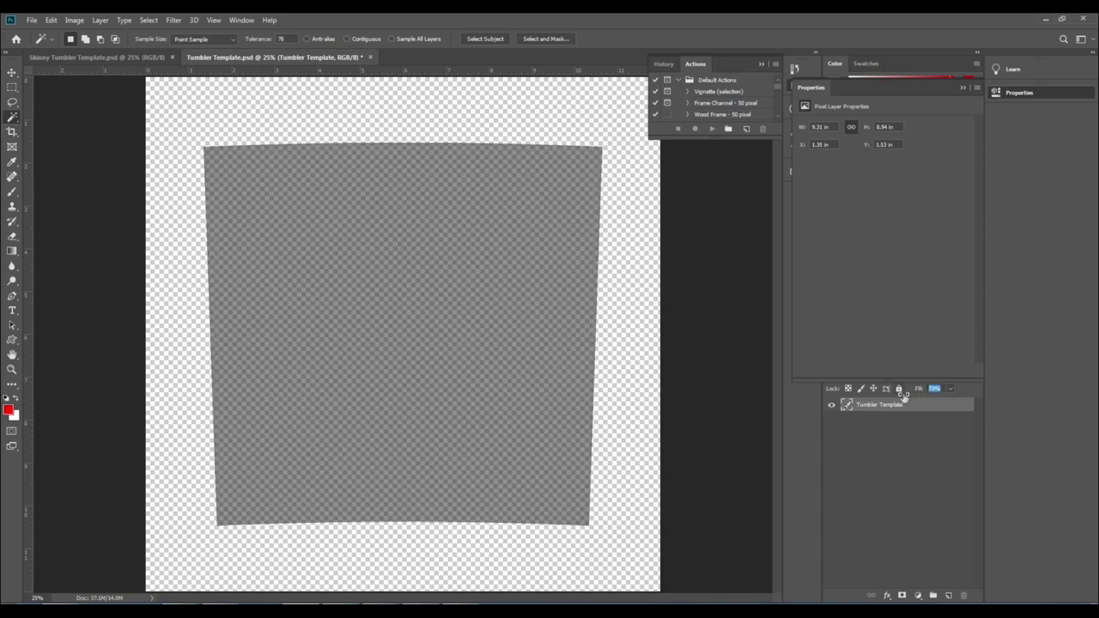
{"action": "left_click", "coordinate": [844, 476]}
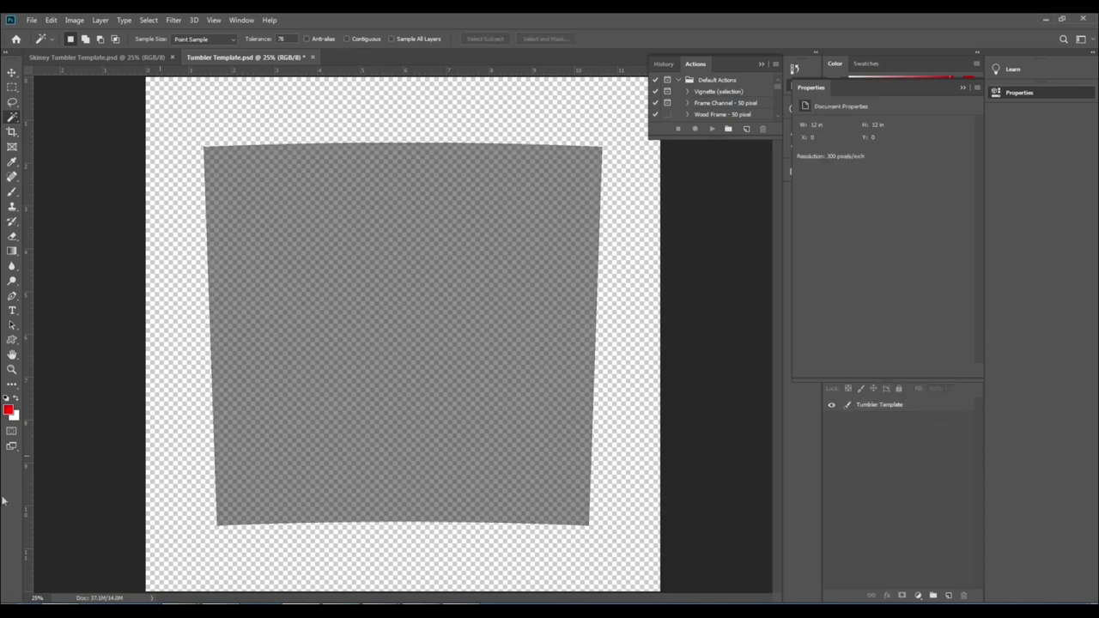
{"action": "key", "text": "alt+Tab"}
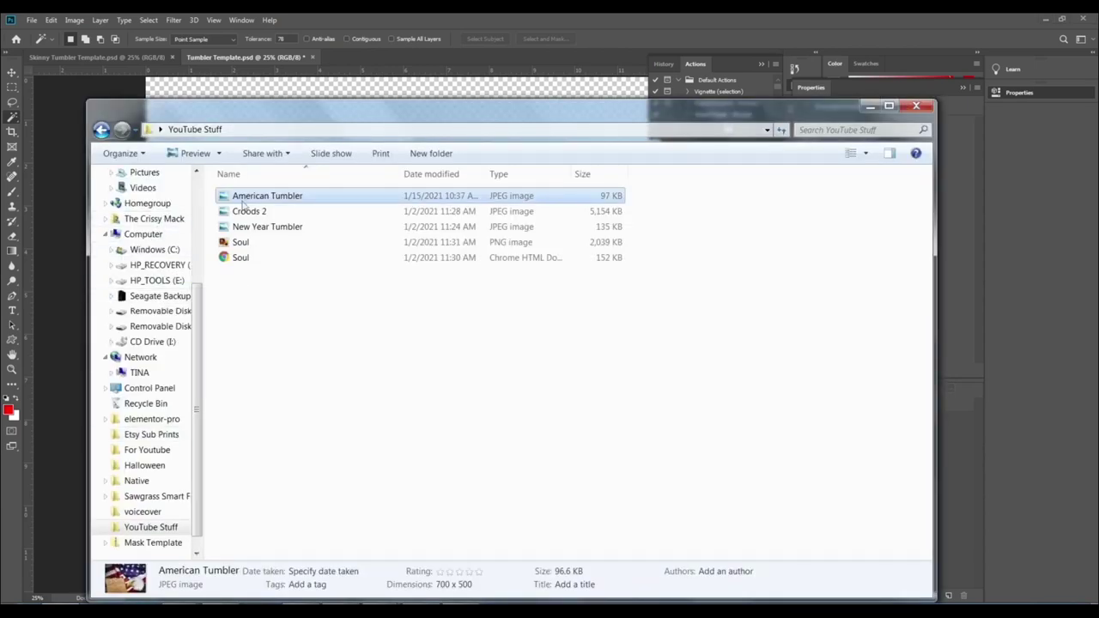
{"action": "left_click_drag", "start_coordinate": [246, 197], "coordinate": [231, 101]}
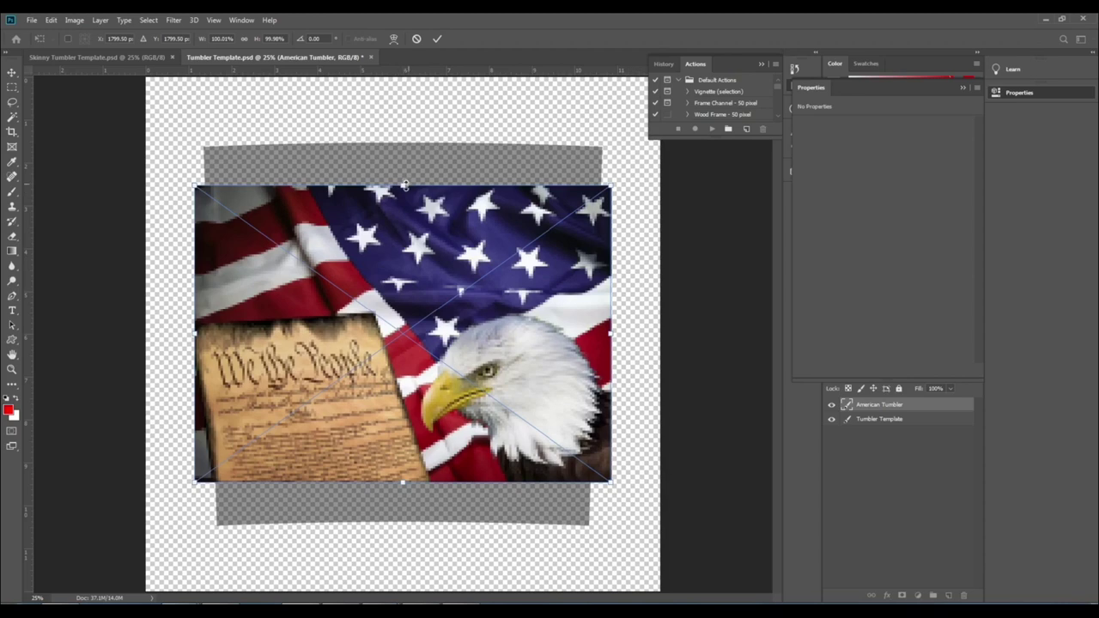
Step: Stretch the placed image taller and move Tumbler Template above it
{"action": "left_click_drag", "start_coordinate": [403, 186], "coordinate": [407, 142]}
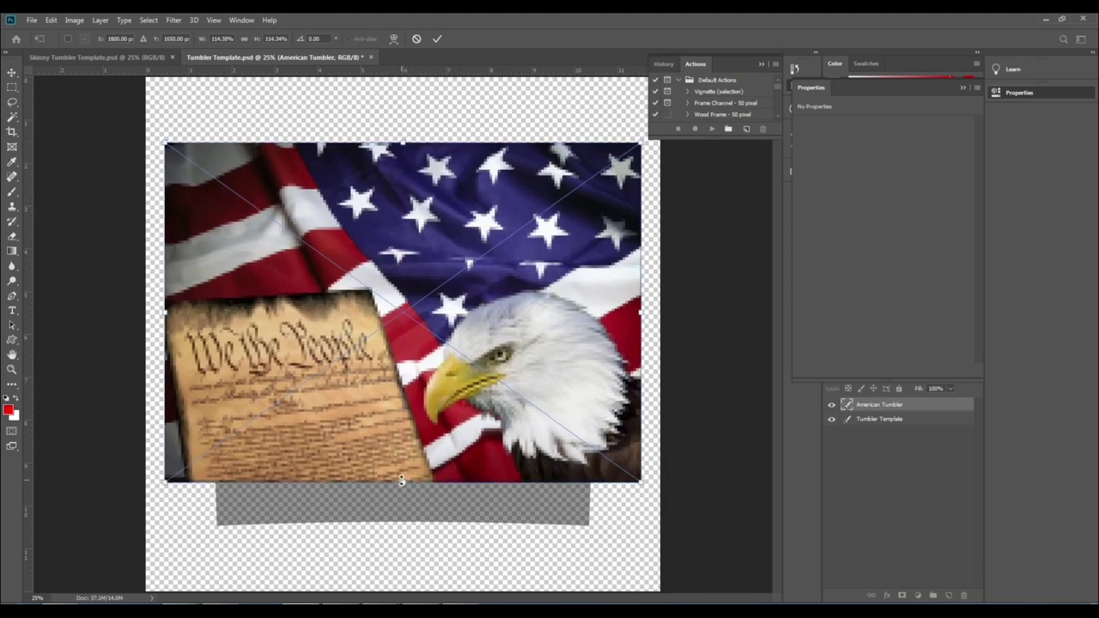
{"action": "left_click_drag", "start_coordinate": [403, 482], "coordinate": [411, 532]}
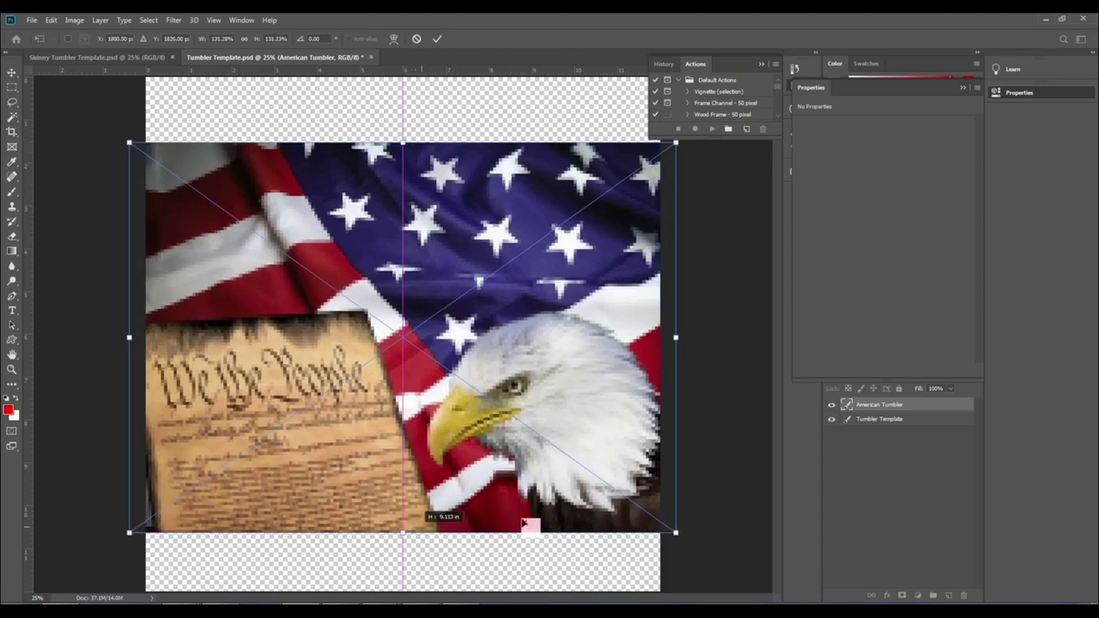
{"action": "left_click_drag", "start_coordinate": [903, 422], "coordinate": [893, 398]}
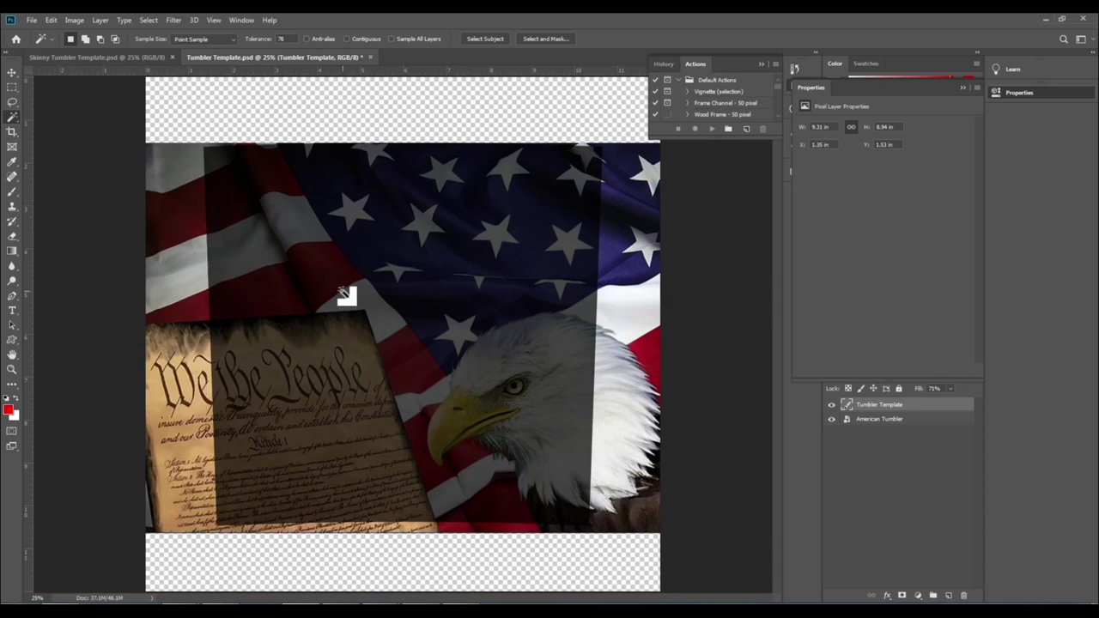
Step: Narrow American Tumbler to 10.72 × 9.113 in and shift it right to X 0.98
{"action": "left_click", "coordinate": [901, 419]}
{"action": "key", "text": "ctrl+t"}
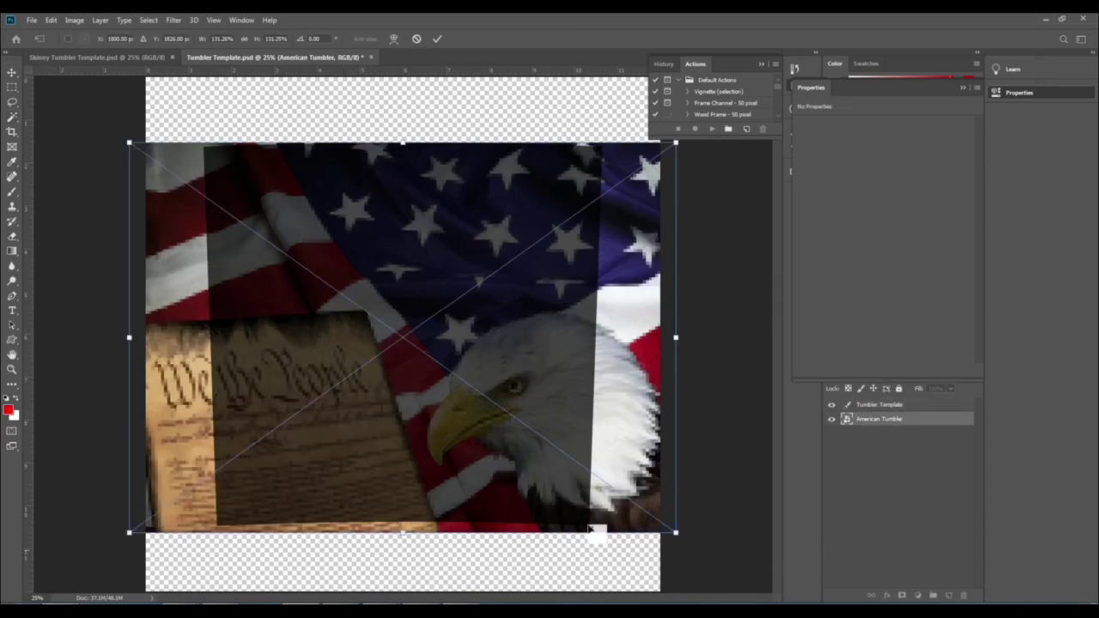
{"action": "left_click_drag", "start_coordinate": [202, 38], "coordinate": [194, 41]}
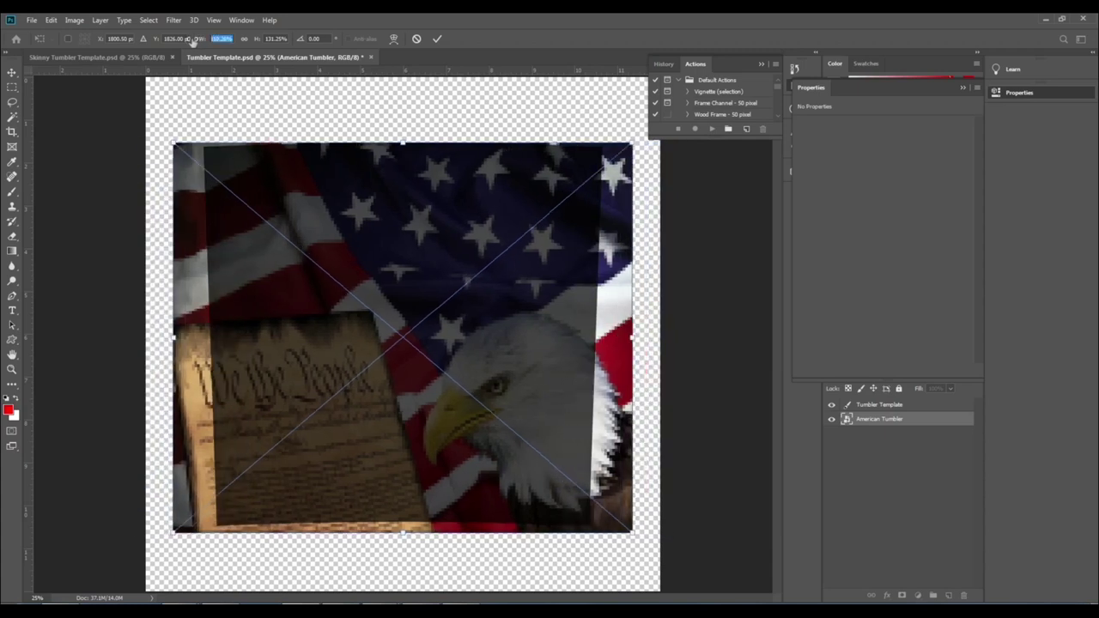
{"action": "left_click_drag", "start_coordinate": [288, 327], "coordinate": [301, 327]}
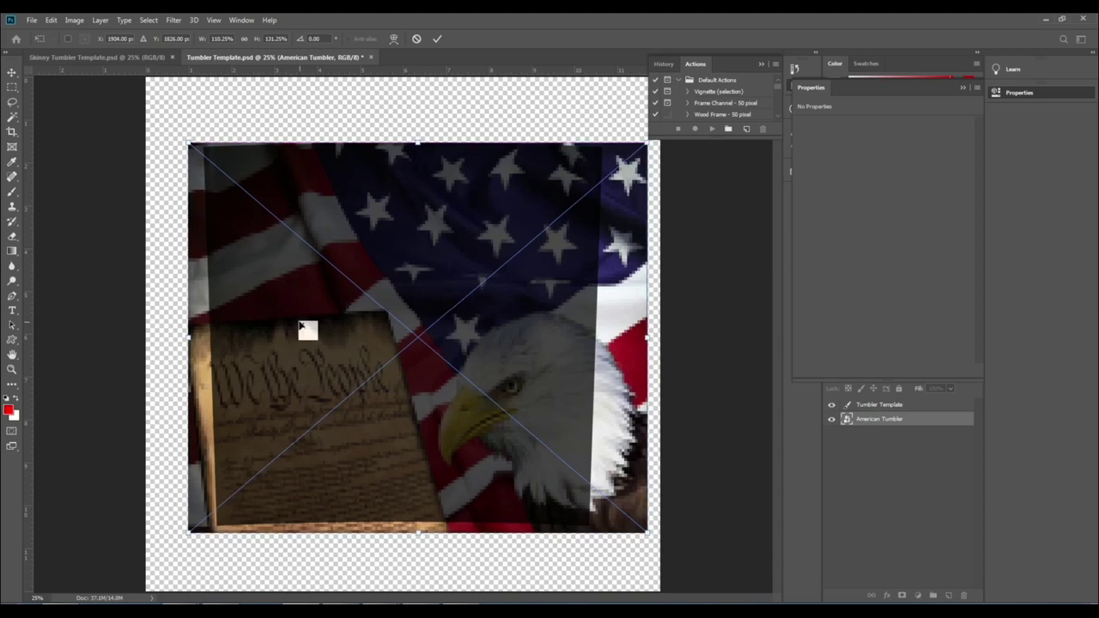
{"action": "key", "text": "Return"}
Step: Commit the flag resize and copy the tumbler-shaped area of American Tumbler to a new layer
{"action": "key", "text": "w"}
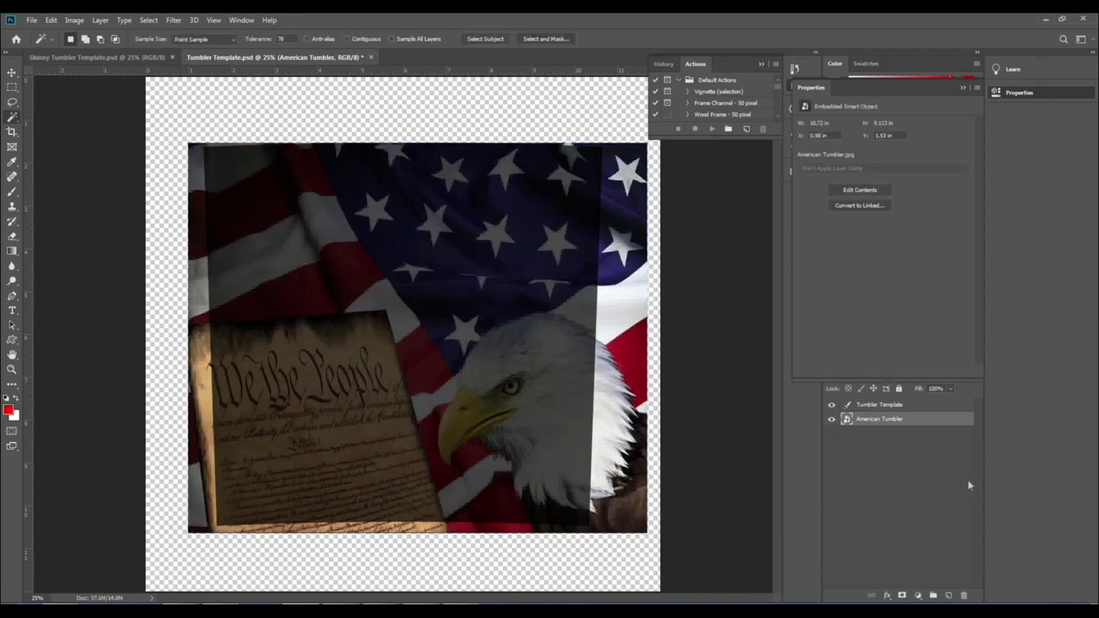
{"action": "left_click", "coordinate": [910, 406]}
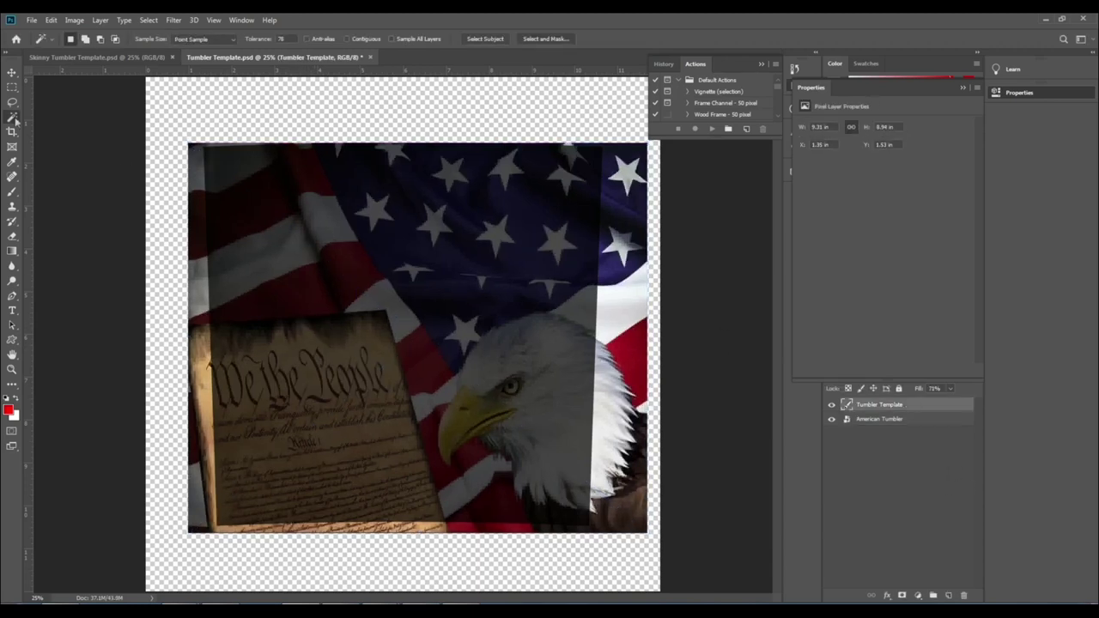
{"action": "left_click", "coordinate": [348, 223]}
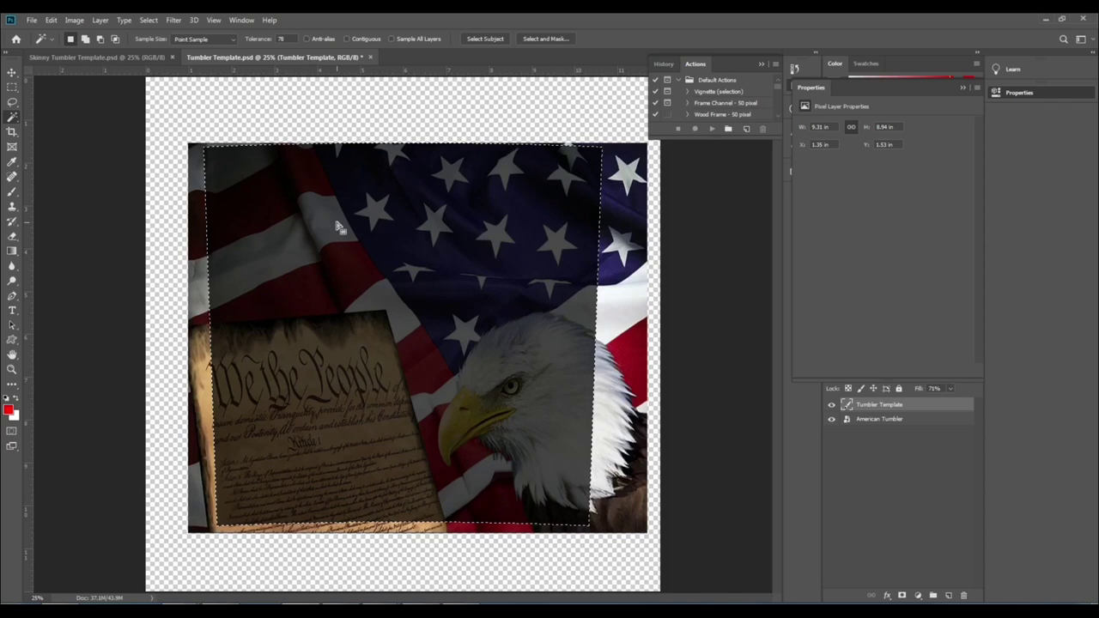
{"action": "left_click", "coordinate": [926, 420]}
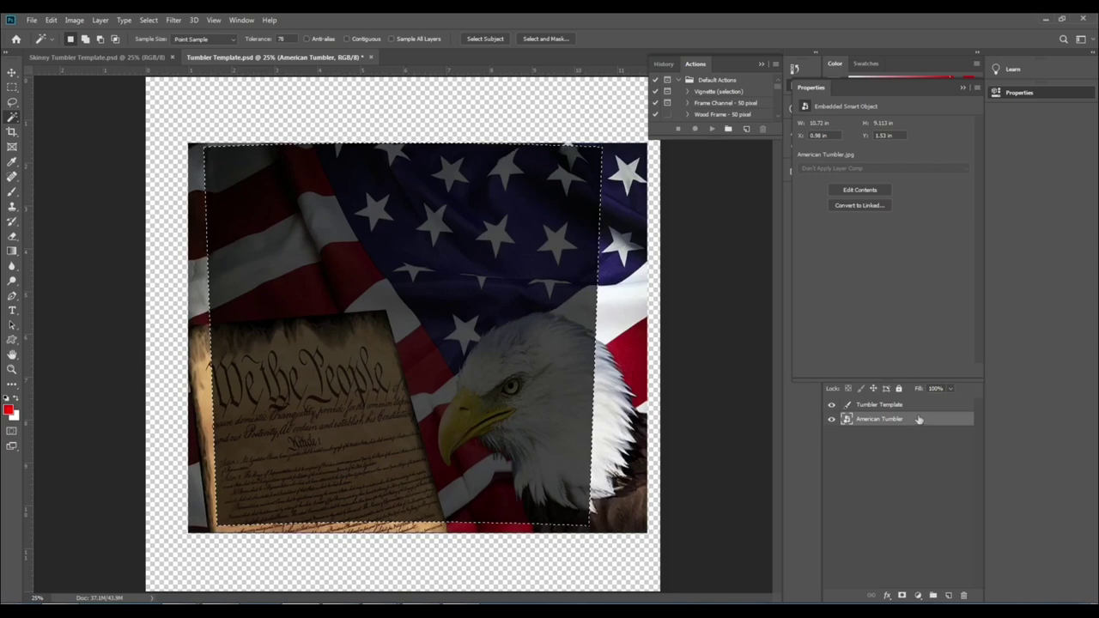
{"action": "key", "text": "ctrl+j"}
Step: Rename the new layer 'Pasted Layer (CTRL V)' and hide Tumbler Template and American Tumbler
{"action": "double_click", "coordinate": [867, 419]}
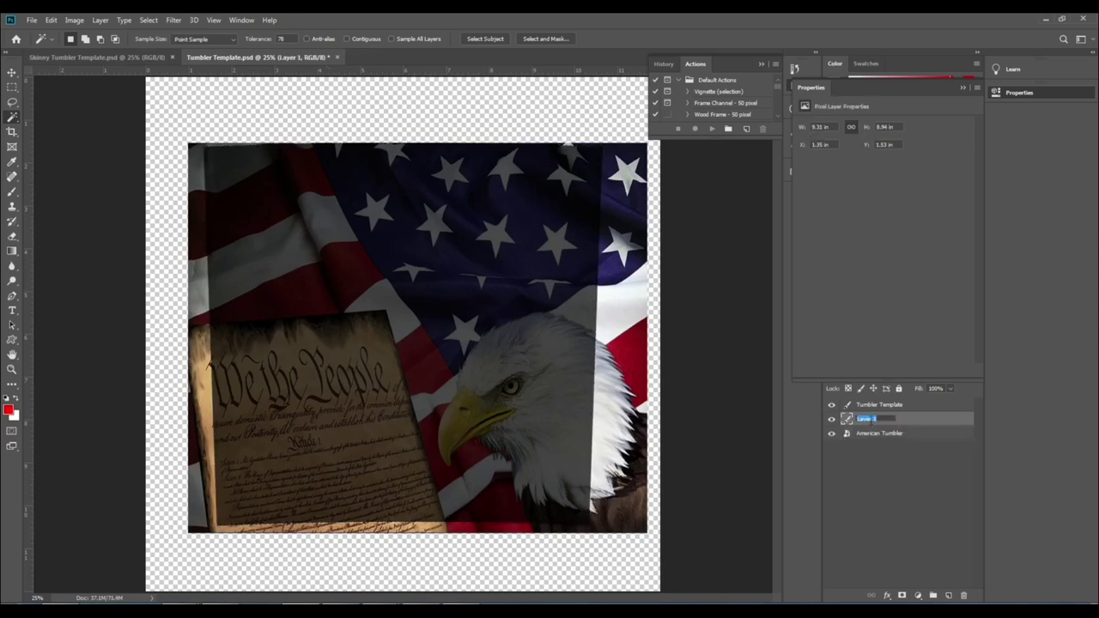
{"action": "type", "text": "Pasted"}
{"action": "key", "text": "Return"}
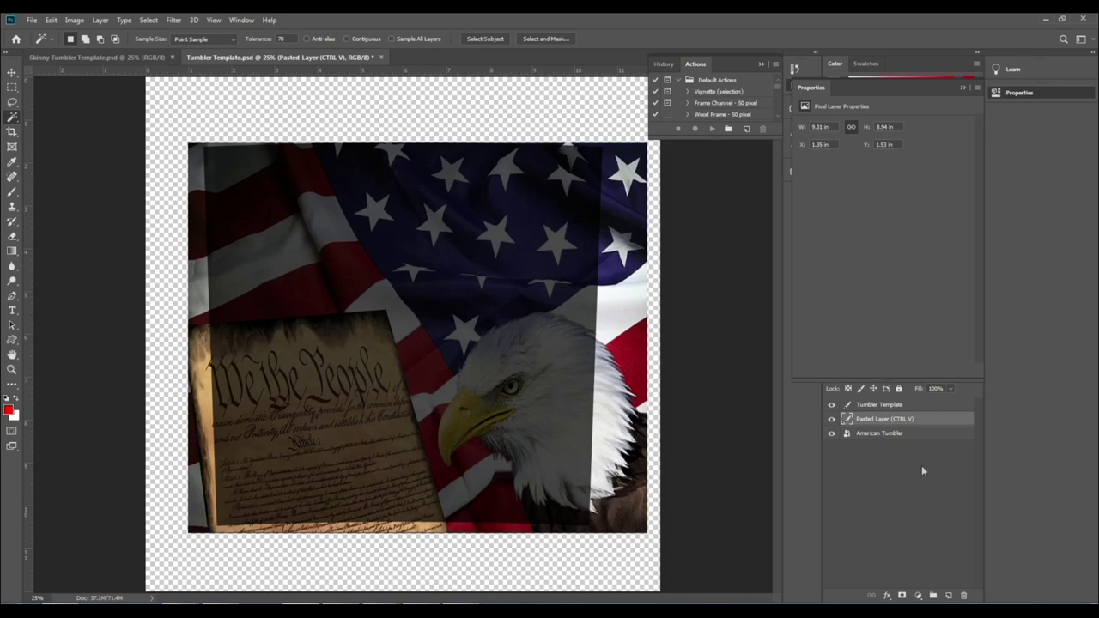
{"action": "left_click", "coordinate": [830, 405]}
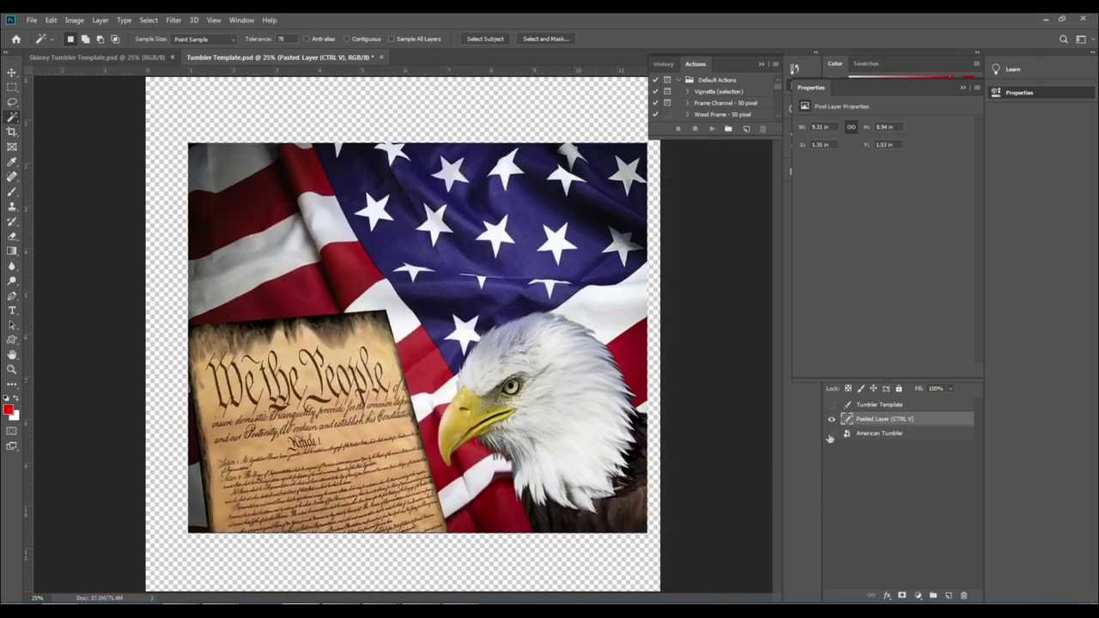
{"action": "key", "text": "ctrl+alt+g"}
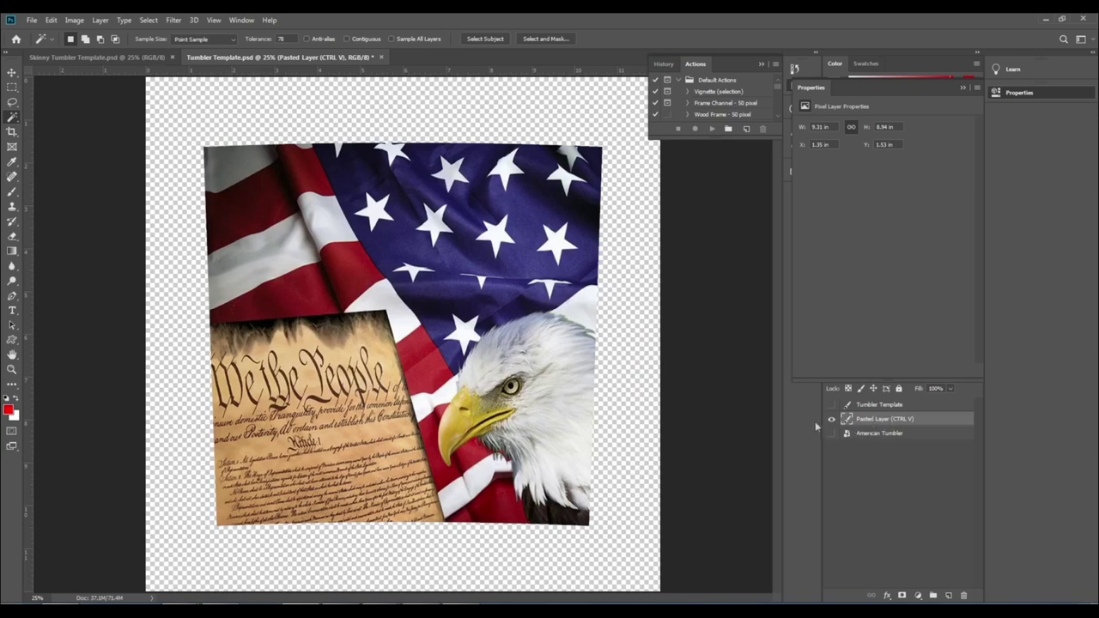
Step: Look through the File > Export commands without choosing any, then select Pasted Layer (CTRL V)
{"action": "left_click", "coordinate": [31, 19]}
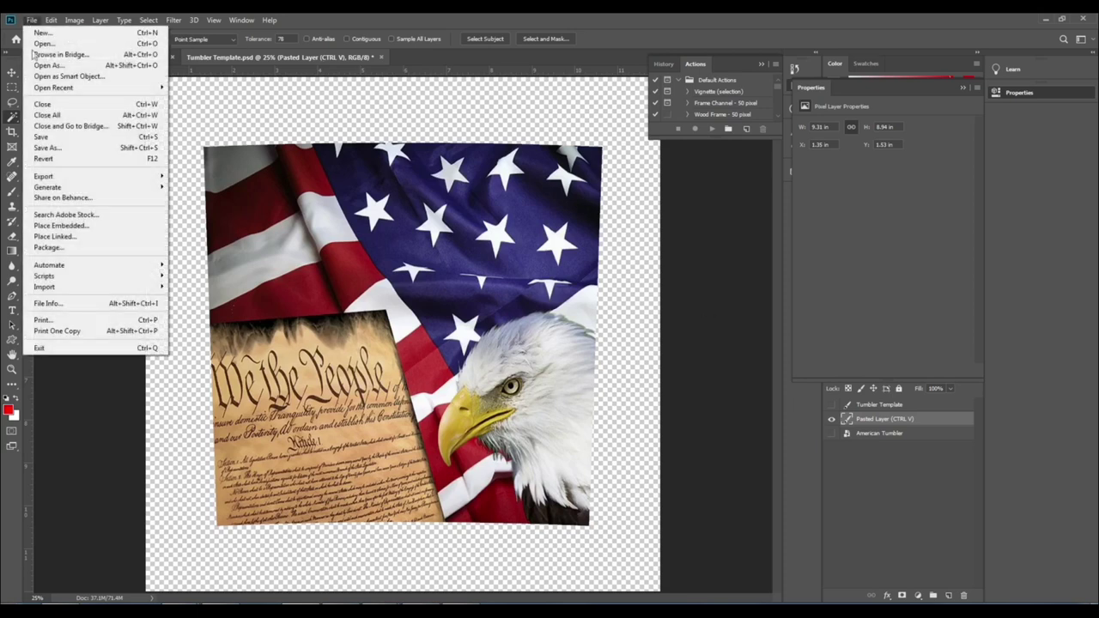
{"action": "mouse_move", "coordinate": [84, 178]}
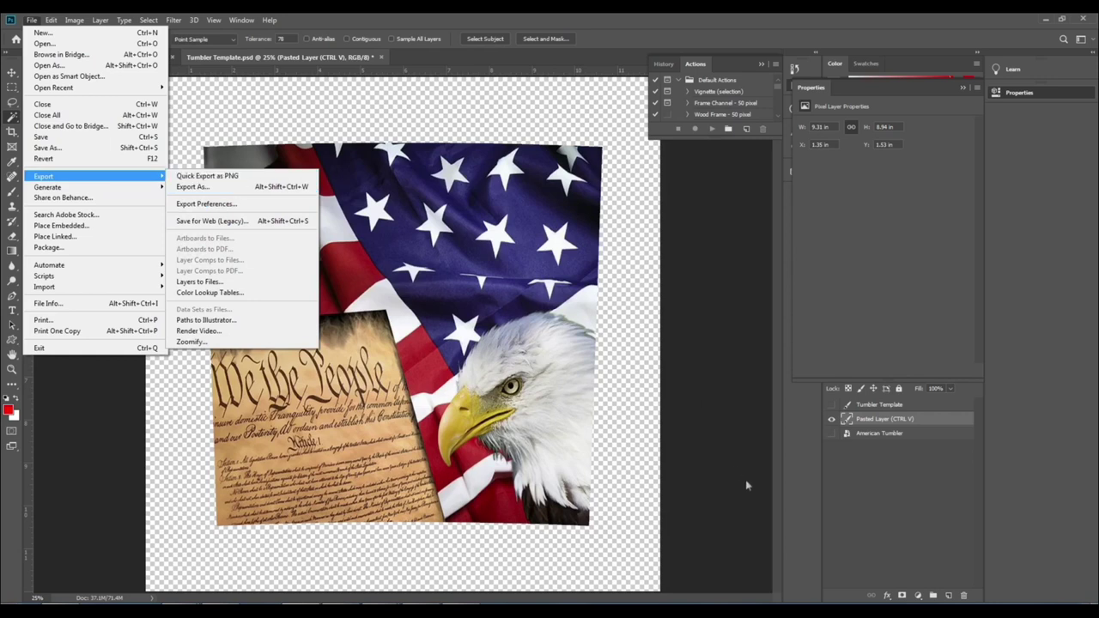
{"action": "left_click", "coordinate": [951, 527]}
{"action": "left_click", "coordinate": [927, 421]}
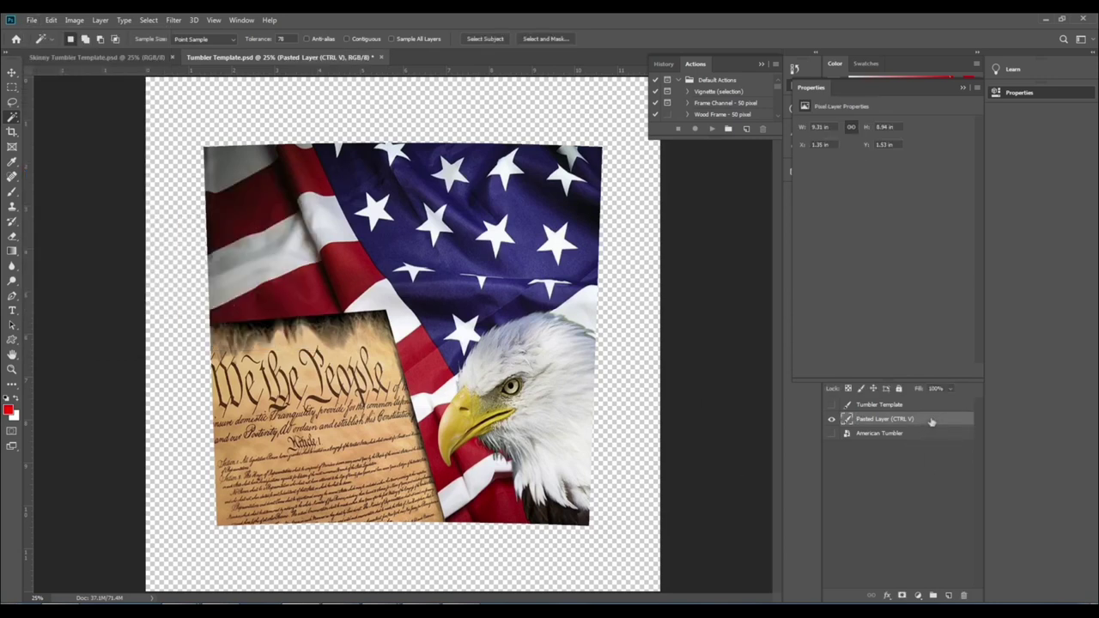
Step: Add a Curves adjustment layer that darkens the shadows and brightens the highlights
{"action": "left_click", "coordinate": [917, 595]}
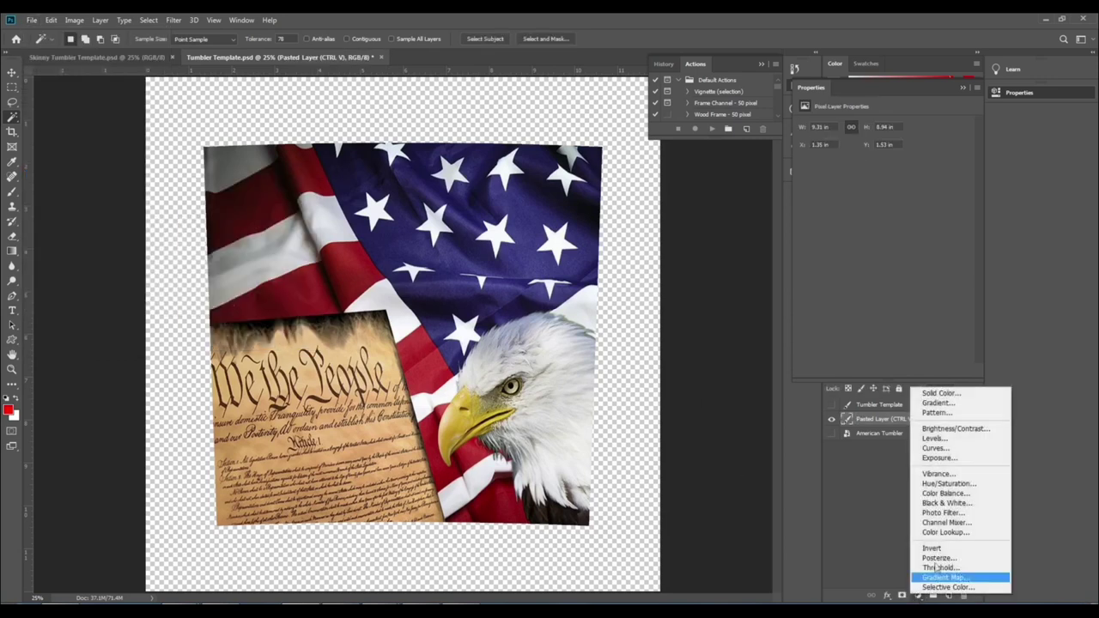
{"action": "left_click", "coordinate": [934, 448]}
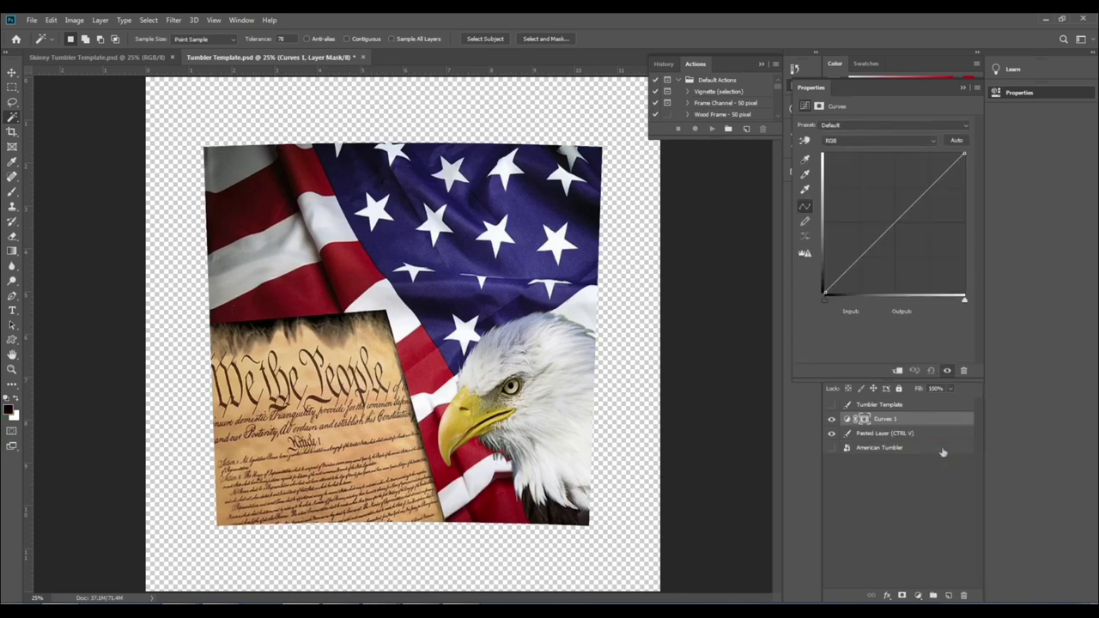
{"action": "left_click", "coordinate": [847, 273]}
{"action": "left_click_drag", "start_coordinate": [846, 272], "coordinate": [854, 277]}
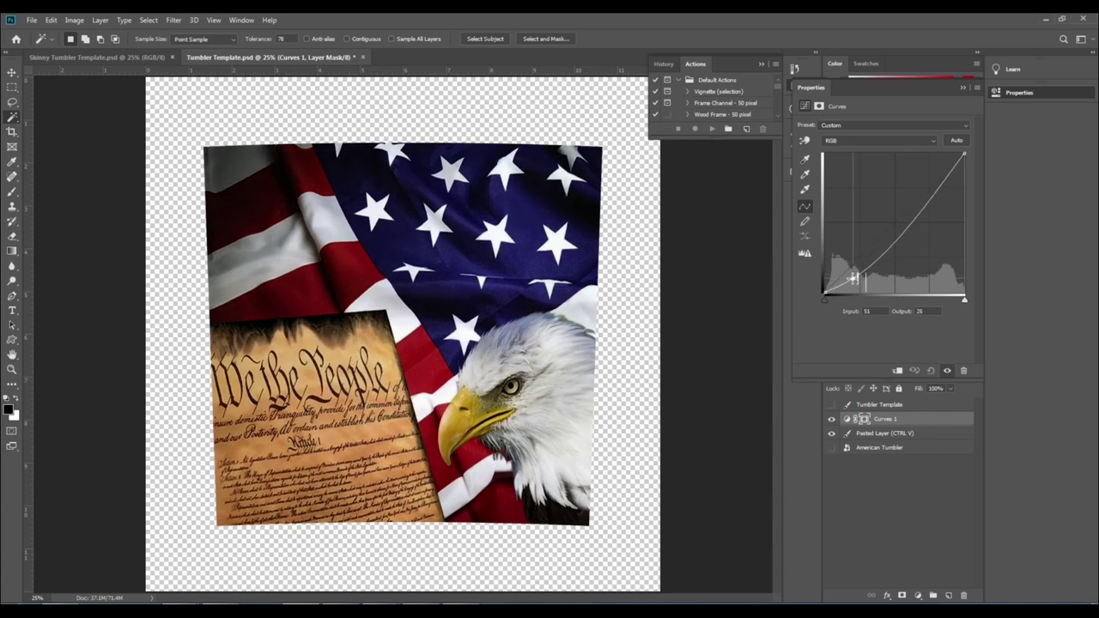
{"action": "left_click", "coordinate": [934, 189]}
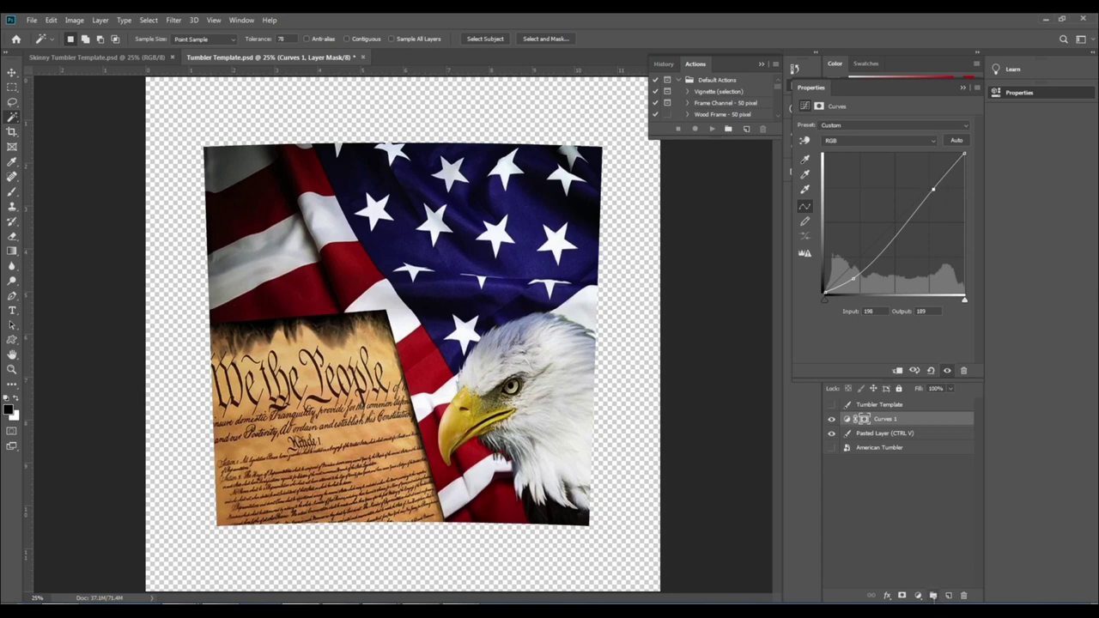
Step: Toggle Curves 1 off and back on to compare before and after
{"action": "left_click", "coordinate": [876, 434]}
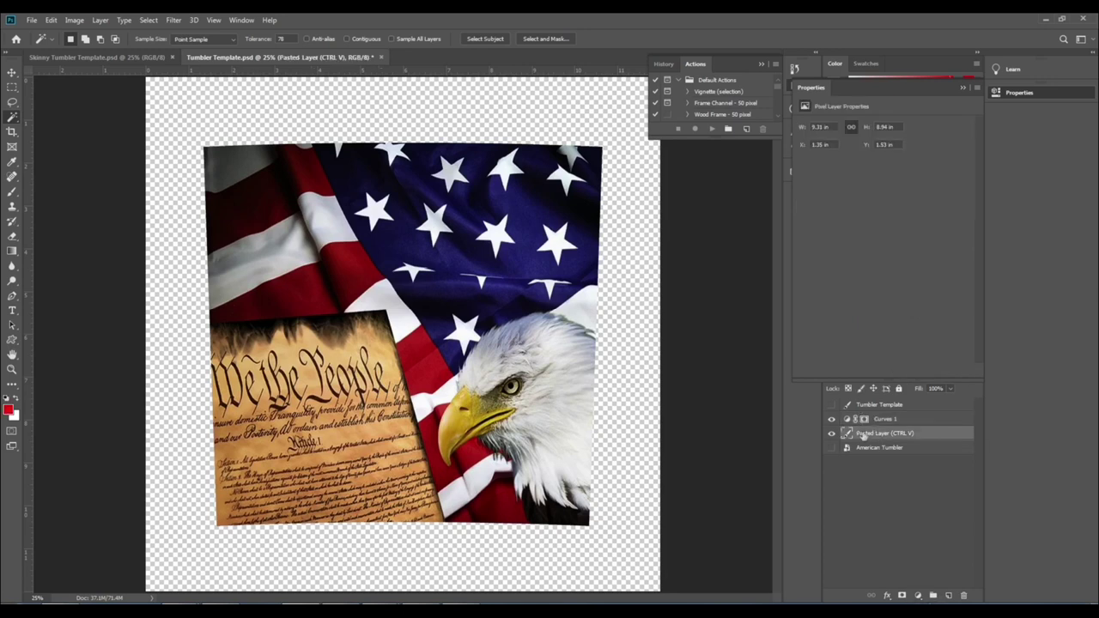
{"action": "left_click", "coordinate": [831, 420]}
{"action": "left_click", "coordinate": [831, 421]}
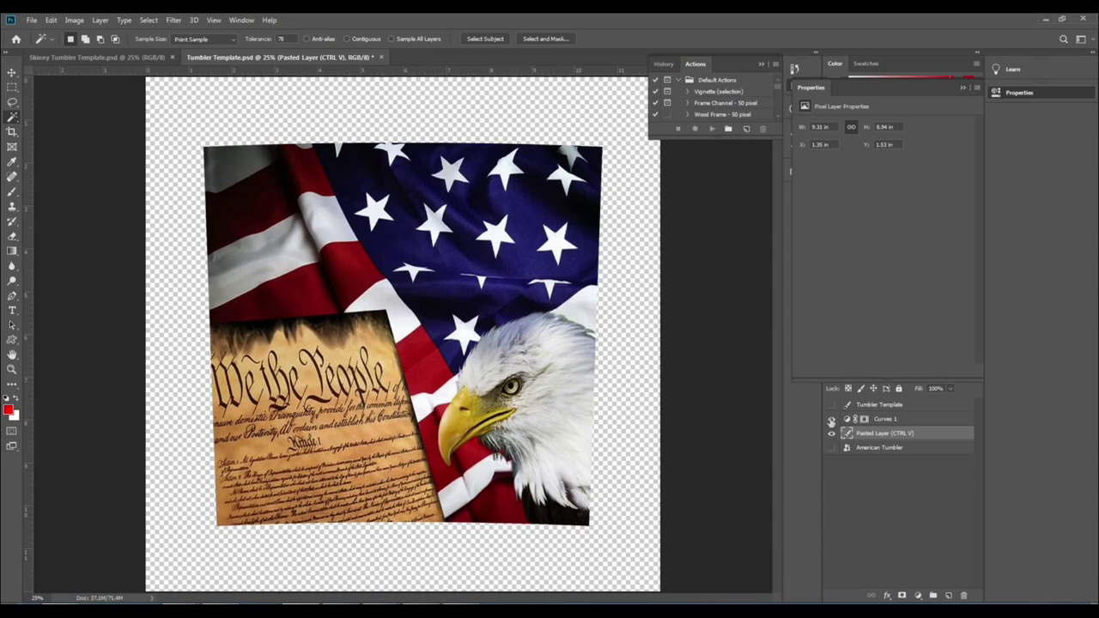